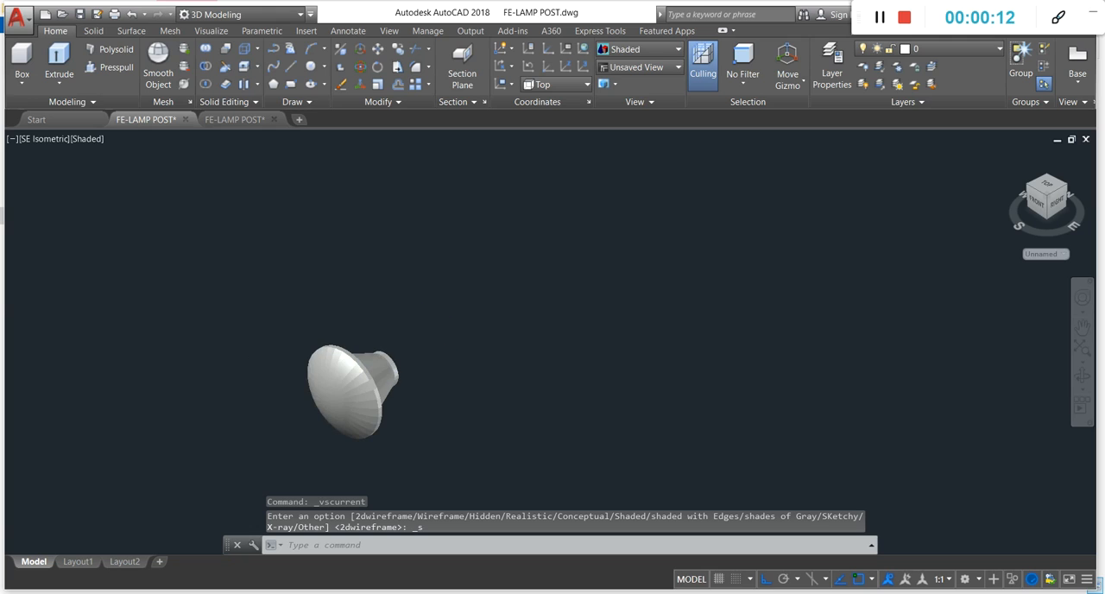
# Step: Switch the viewport's visual style from Shaded to 2D Wireframe
pyautogui.click(93, 140)
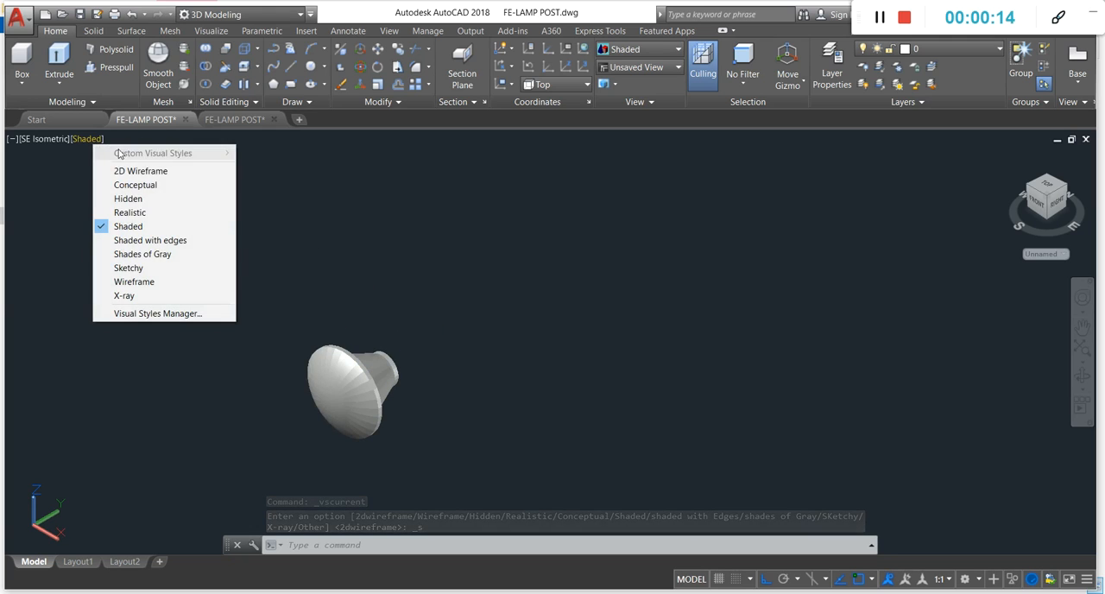
pyautogui.click(125, 173)
pyautogui.scroll(2, 370, 380)
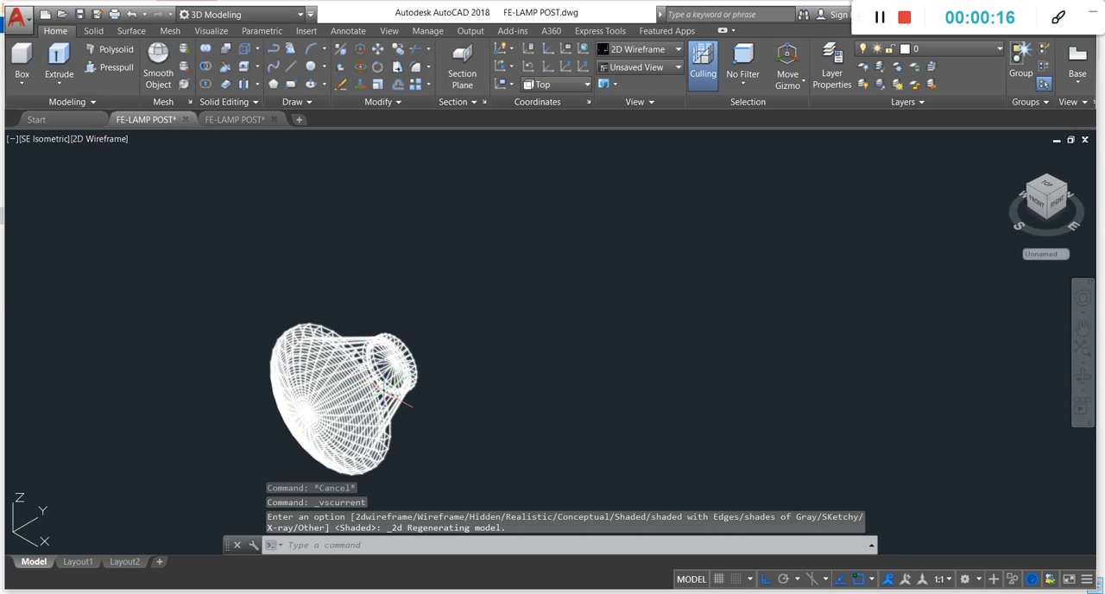
# Step: Draw an axis line through the tilted lamp shade, from the dome's centre point to the centre of the neck's end face
pyautogui.write('l')
pyautogui.press('Return')
pyautogui.scroll(5, 380, 393)
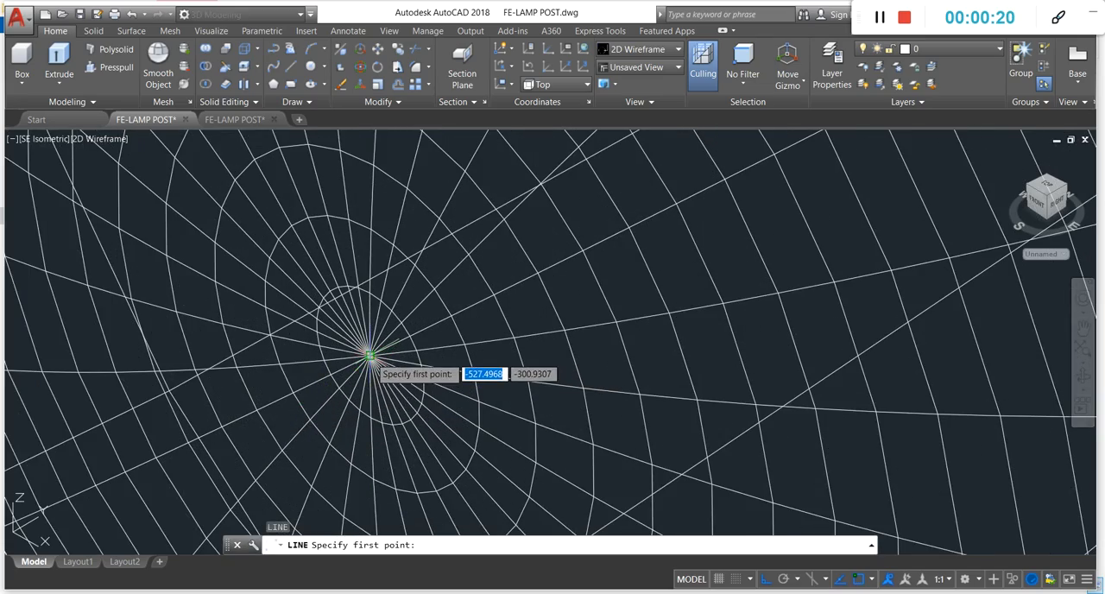
pyautogui.click(370, 365)
pyautogui.scroll(-5, 285, 402)
pyautogui.scroll(5, 501, 275)
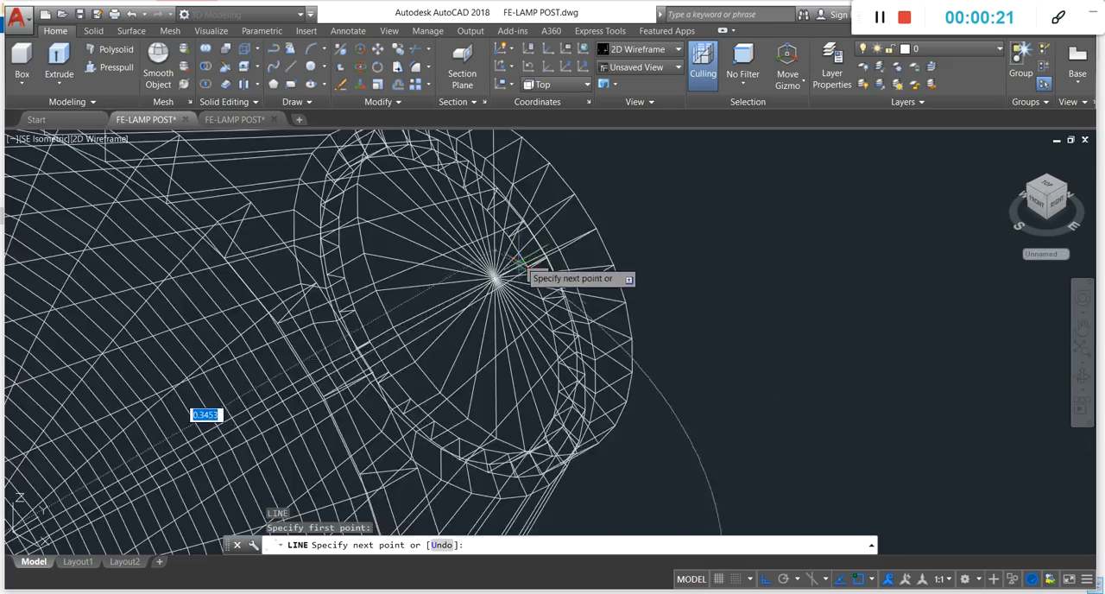
pyautogui.click(471, 300)
pyautogui.scroll(-3, 466, 285)
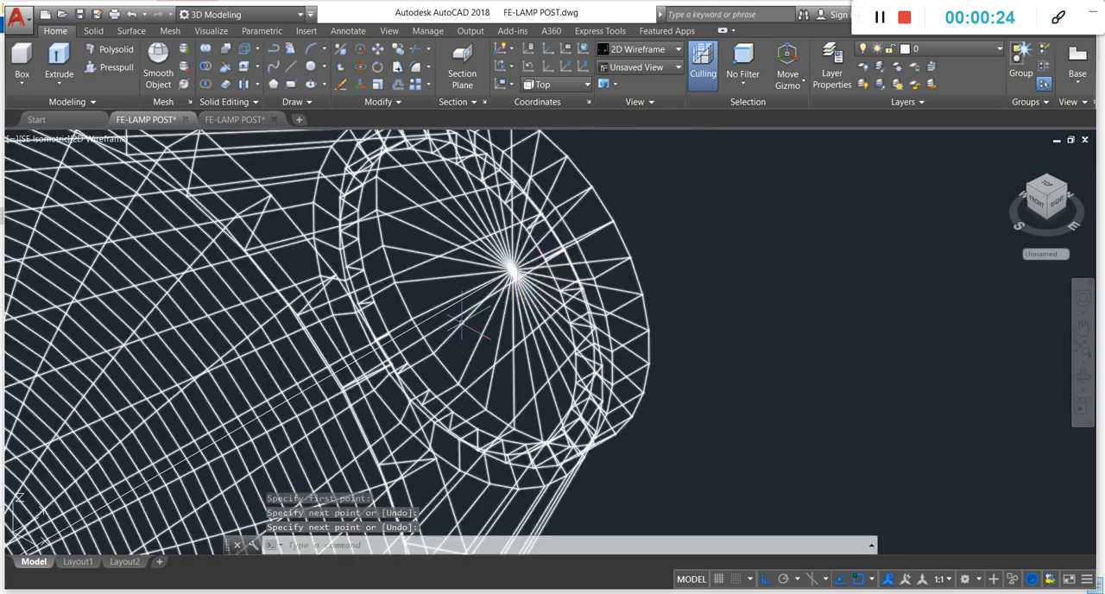
pyautogui.scroll(3, 451, 267)
pyautogui.press('Escape')
pyautogui.scroll(-6, 451, 268)
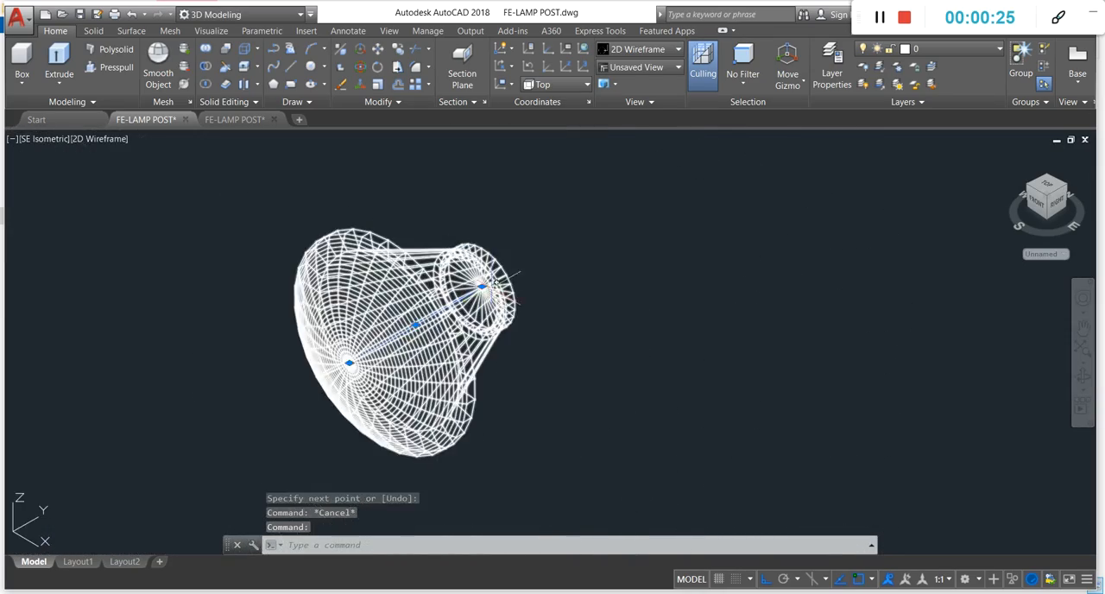
pyautogui.press('Escape')
pyautogui.press('Return')
pyautogui.click(627, 371)
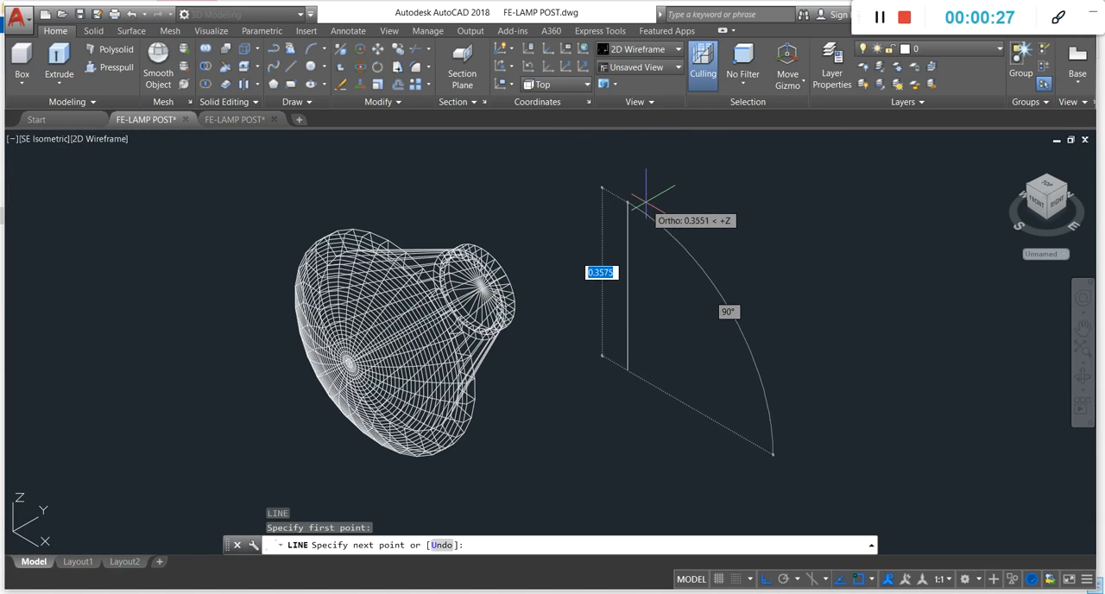
pyautogui.press('Escape')
pyautogui.press('Escape')
# Step: Draw a vertical reference line about 0.42 units long beside the lamp shade, on the neck's side
pyautogui.scroll(-6, 628, 291)
pyautogui.write('l')
pyautogui.press('Return')
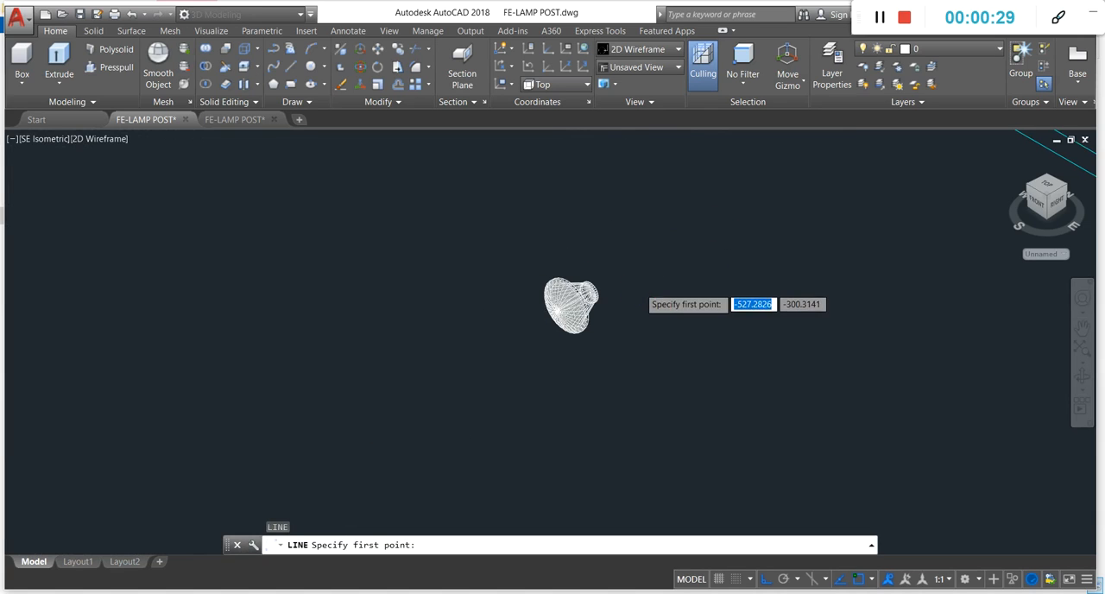
pyautogui.scroll(5, 629, 319)
pyautogui.click(623, 325)
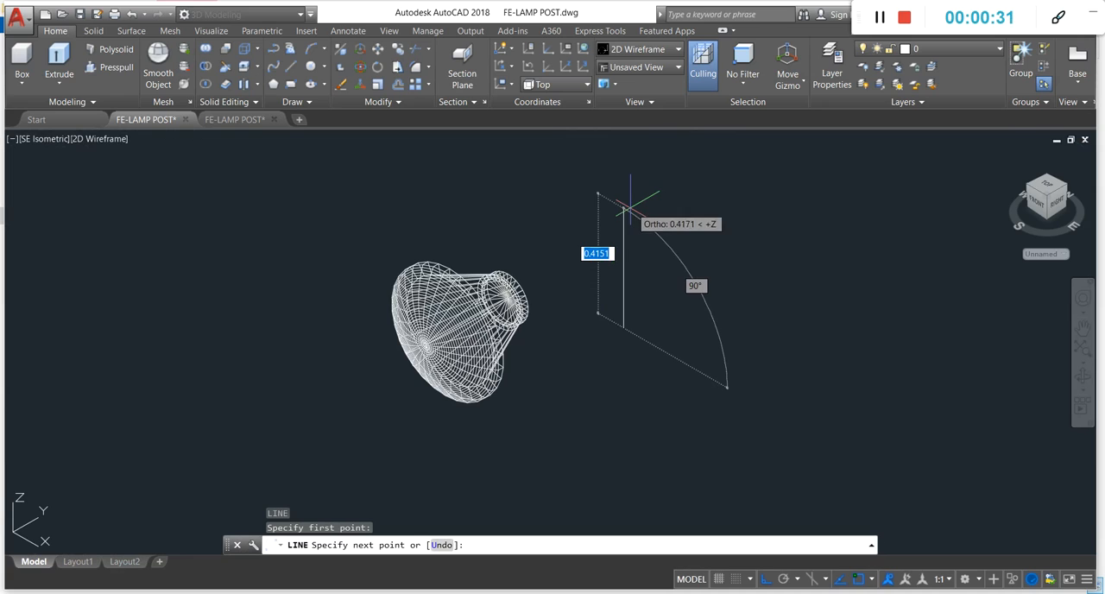
pyautogui.click(630, 206)
pyautogui.press('Return')
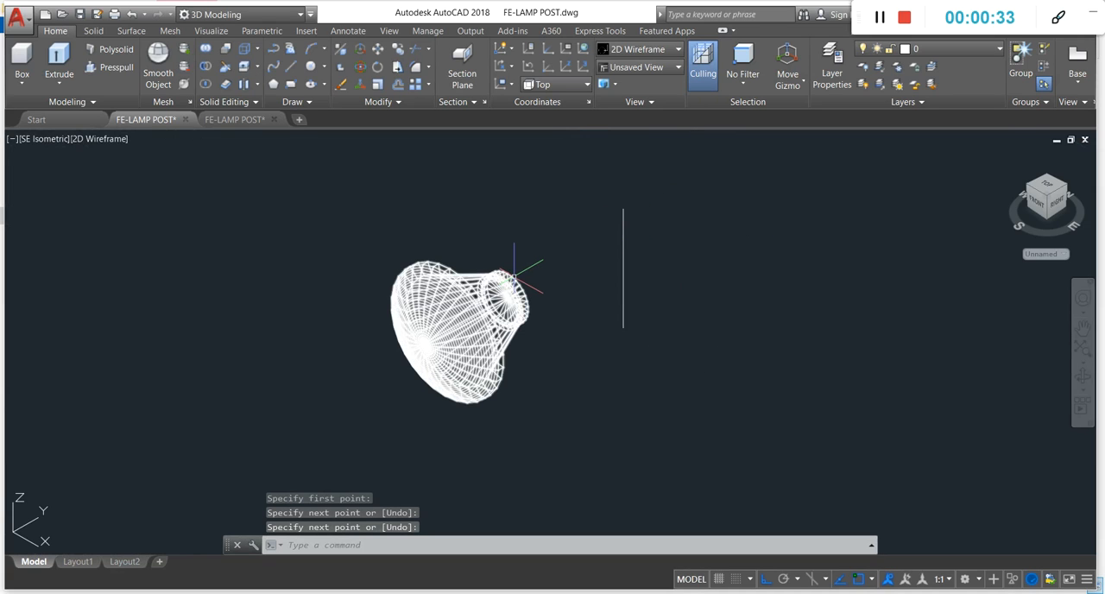
# Step: Start aligning the lamp shade and its axis line, matching the neck's centre to the vertical line's upper endpoint
pyautogui.write('al')
pyautogui.press('Return')
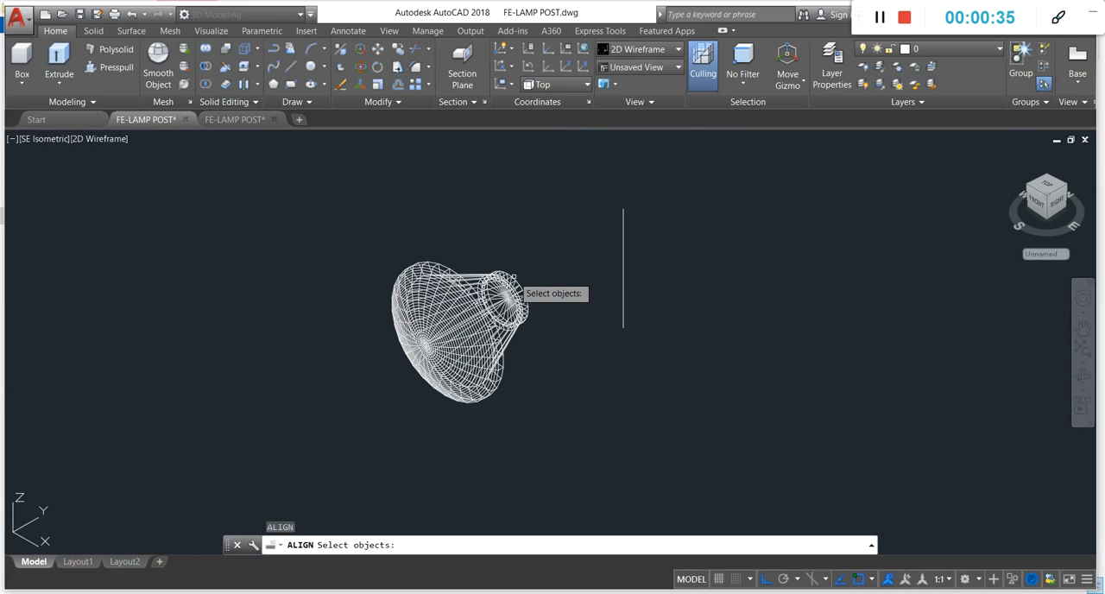
pyautogui.click(531, 248)
pyautogui.click(313, 462)
pyautogui.press('Return')
pyautogui.scroll(10, 521, 302)
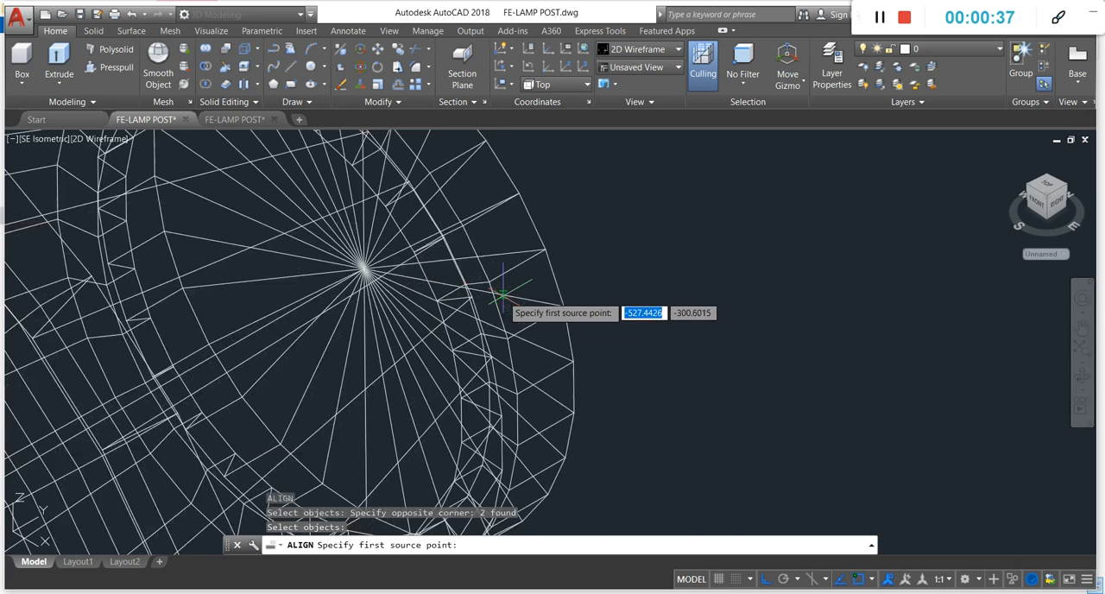
pyautogui.scroll(2, 354, 278)
pyautogui.scroll(2, 276, 261)
pyautogui.scroll(2, 281, 226)
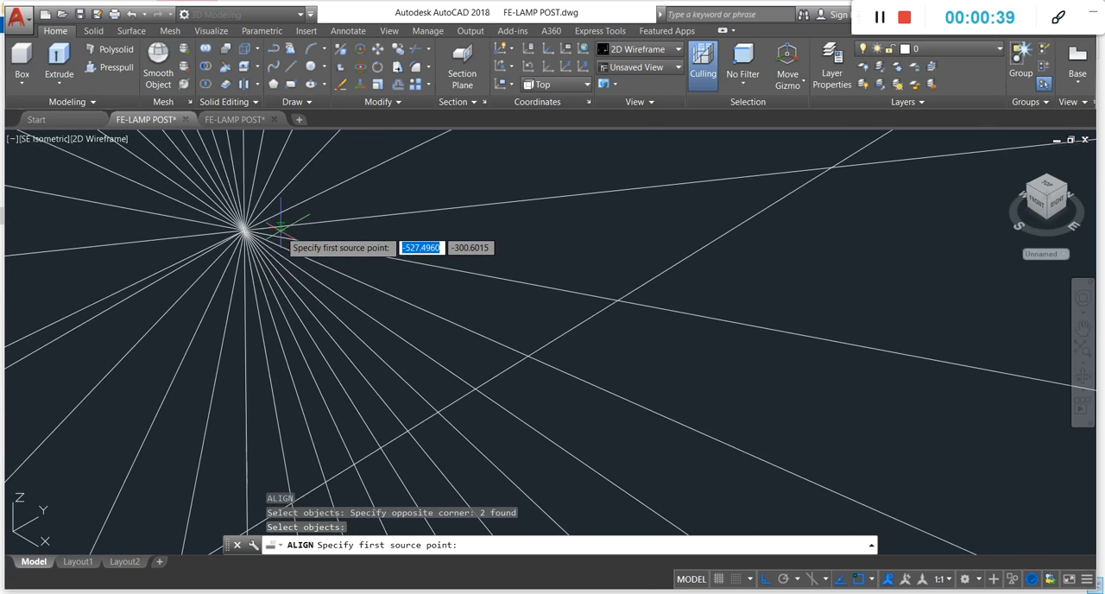
pyautogui.click(245, 229)
pyautogui.scroll(-5, 421, 320)
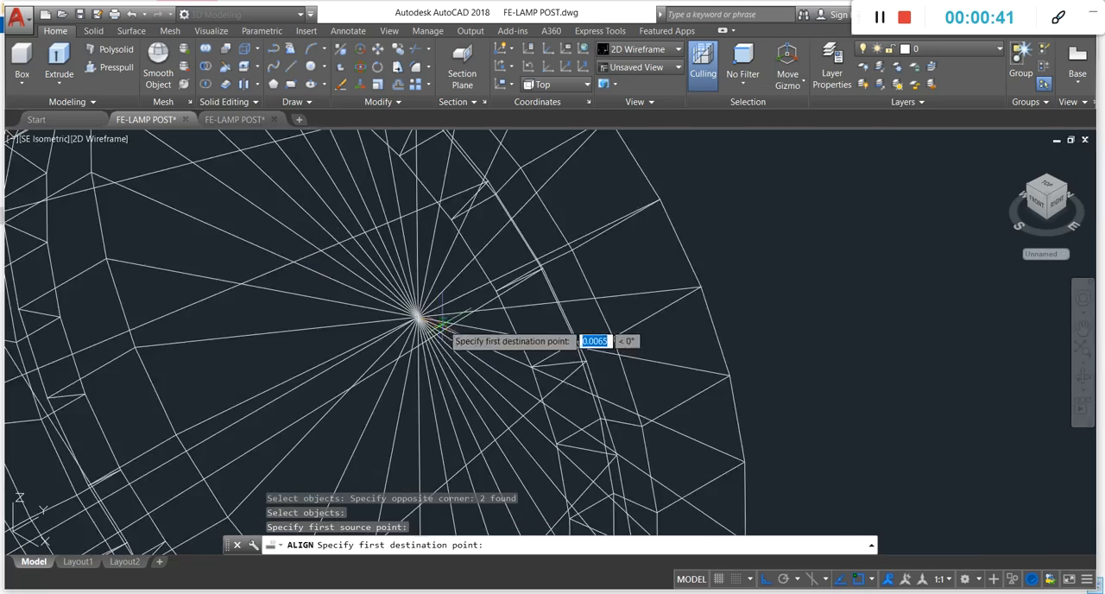
pyautogui.scroll(-5, 442, 326)
pyautogui.click(629, 188)
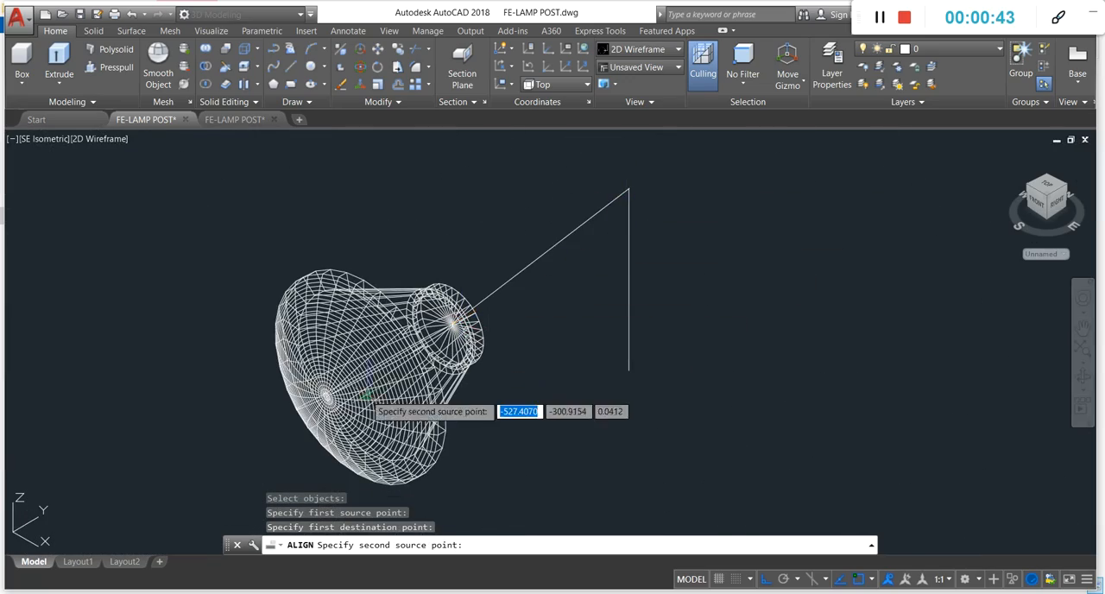
# Step: Match the dome's centre point to the vertical line's lower endpoint and complete the alignment without scaling
pyautogui.scroll(6, 329, 395)
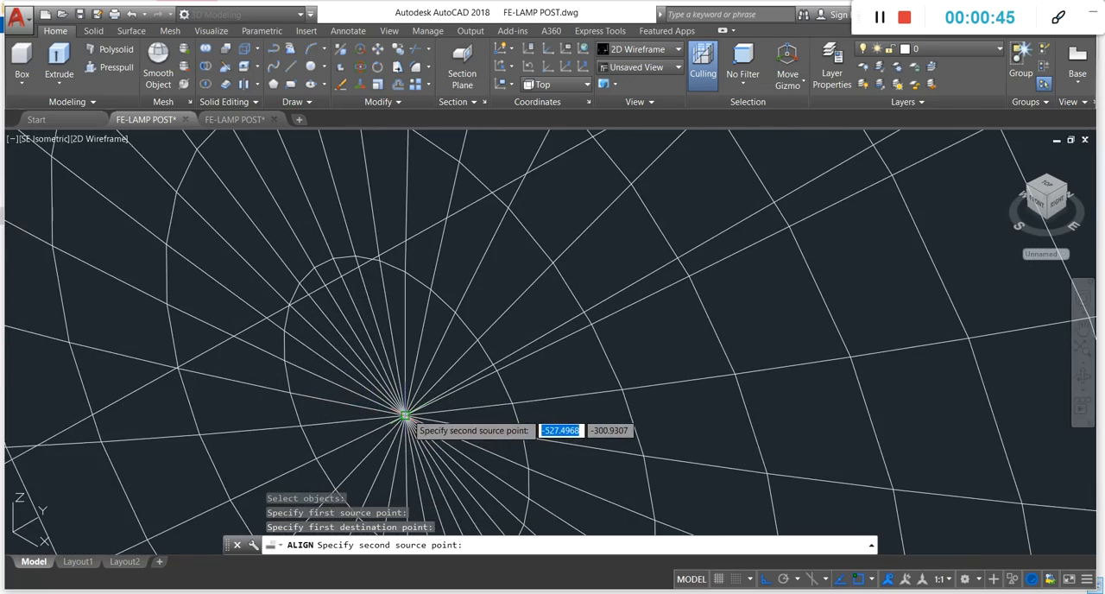
pyautogui.click(405, 416)
pyautogui.scroll(-5, 294, 373)
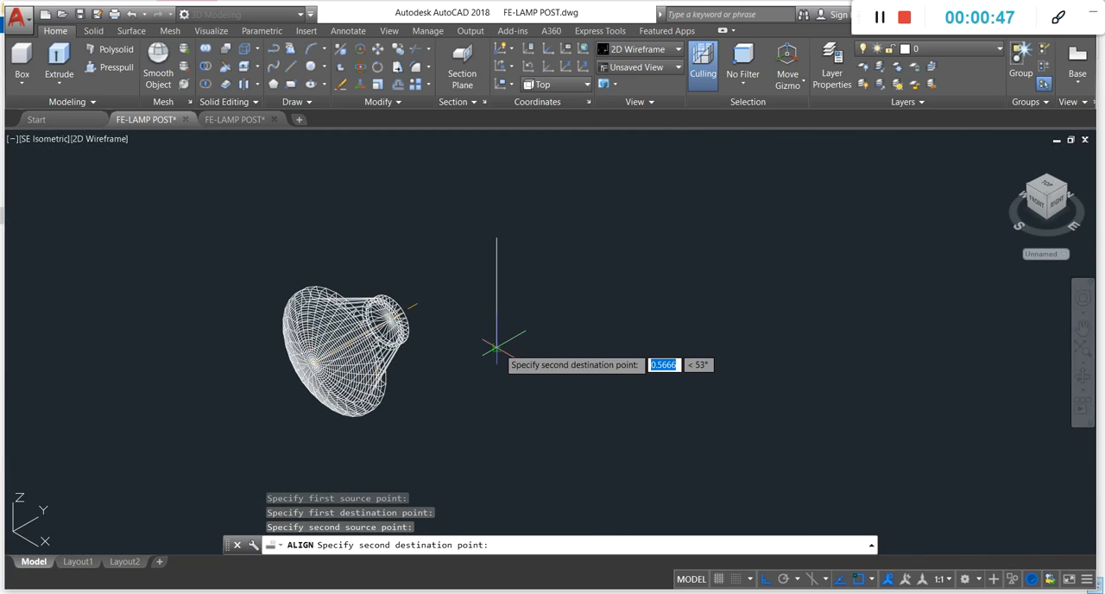
pyautogui.click(496, 349)
pyautogui.press('Return')
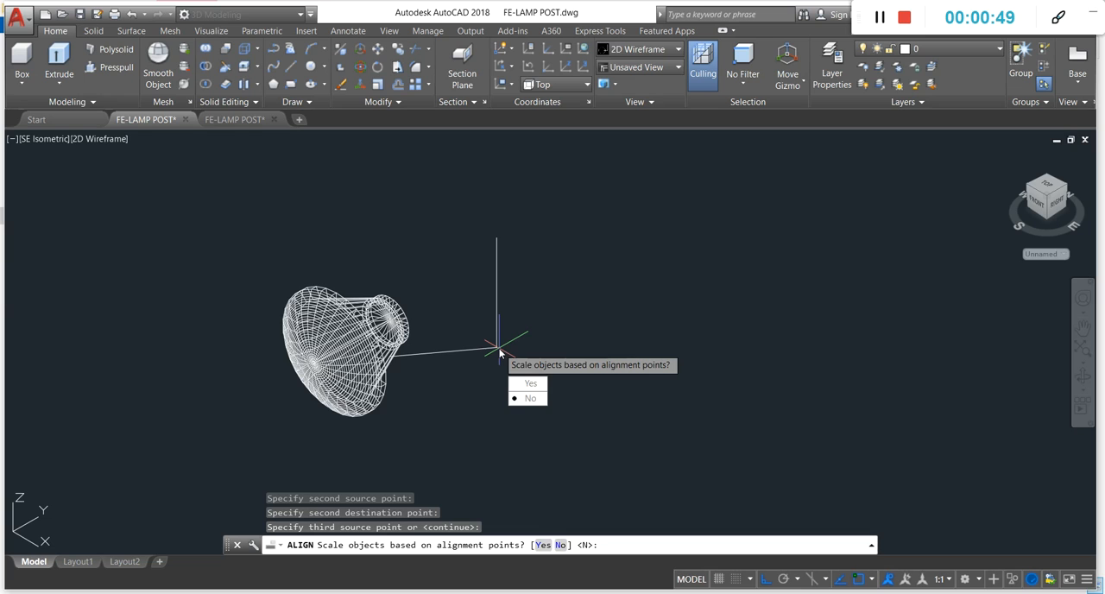
pyautogui.press('Return')
pyautogui.scroll(4, 516, 253)
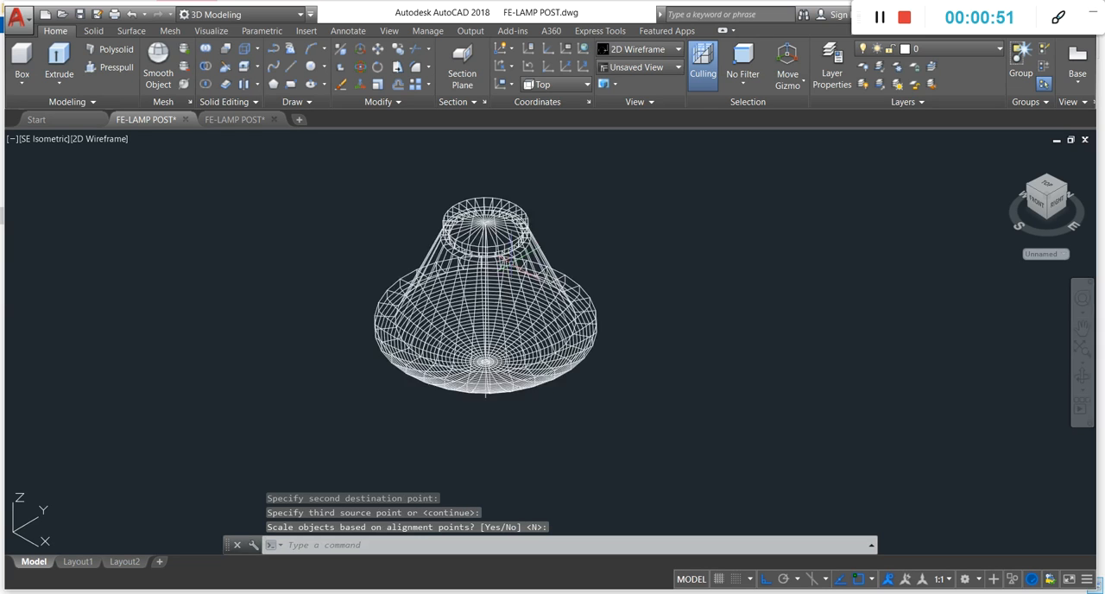
# Step: Inspect the aligned lamp shade in the Shaded visual style, and return to 2D Wireframe
pyautogui.scroll(-4, 528, 257)
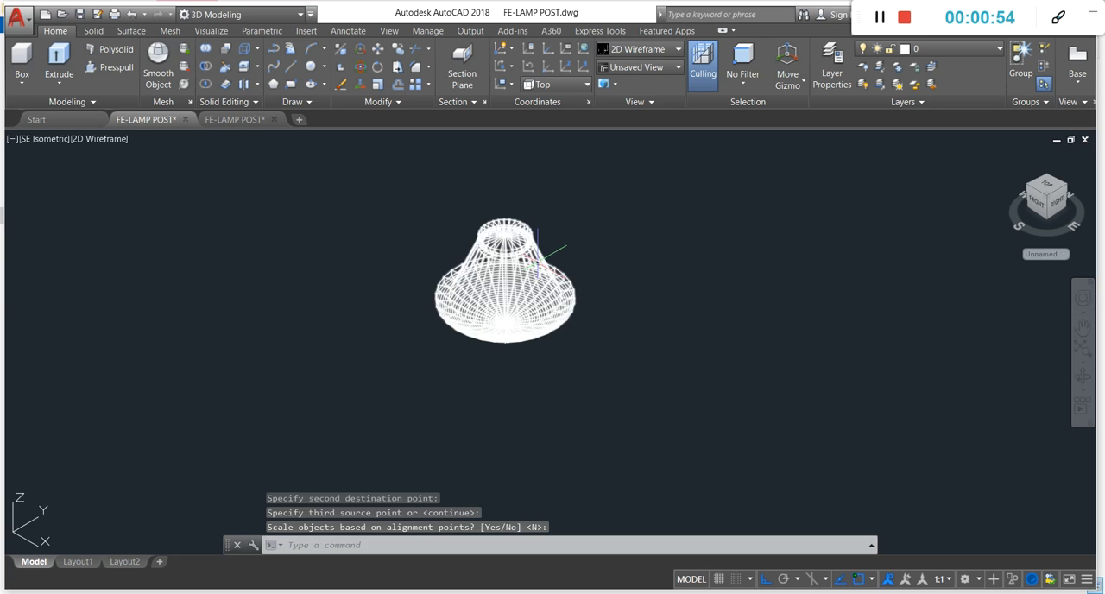
pyautogui.click(86, 140)
pyautogui.click(121, 226)
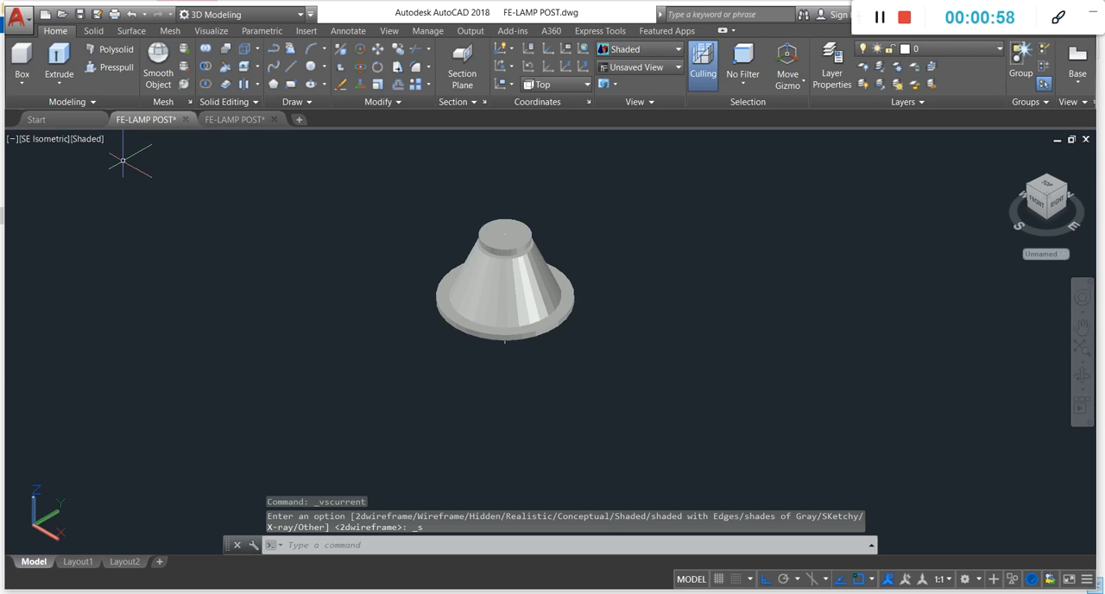
pyautogui.click(83, 139)
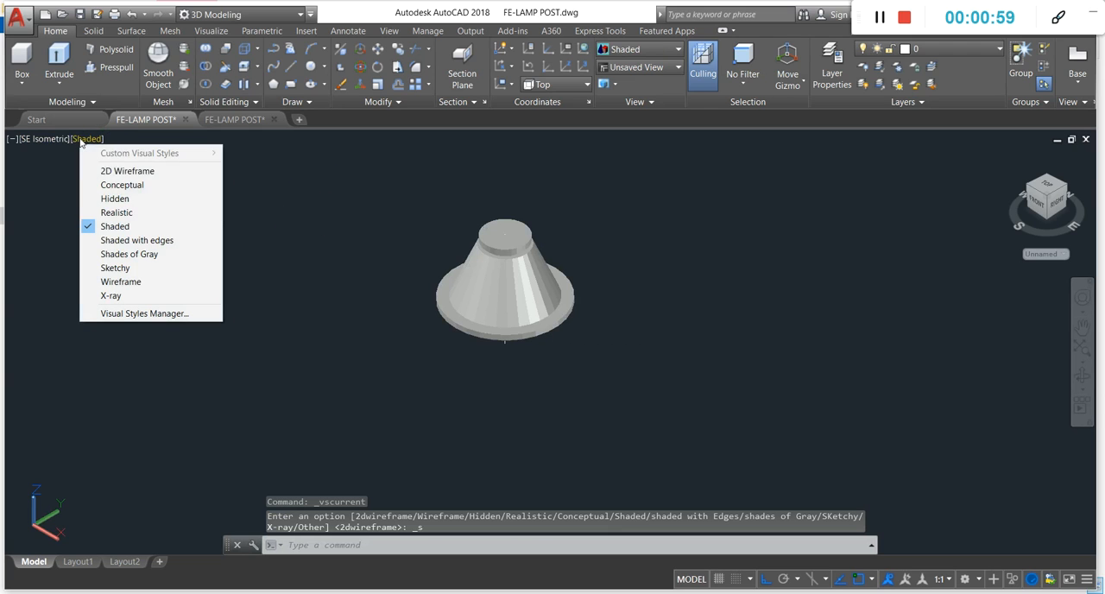
pyautogui.click(125, 171)
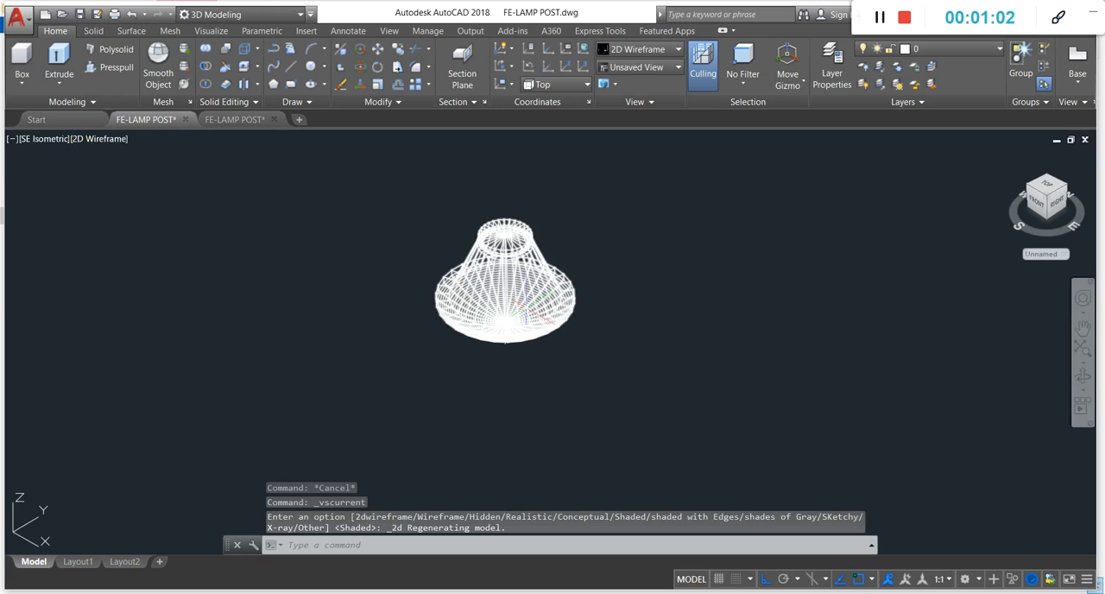
# Step: Undo the visual style changes and the lamp shade's alignment
pyautogui.hotkey('ctrl', 'z')
pyautogui.hotkey('ctrl', 'z')
pyautogui.hotkey('ctrl', 'z')
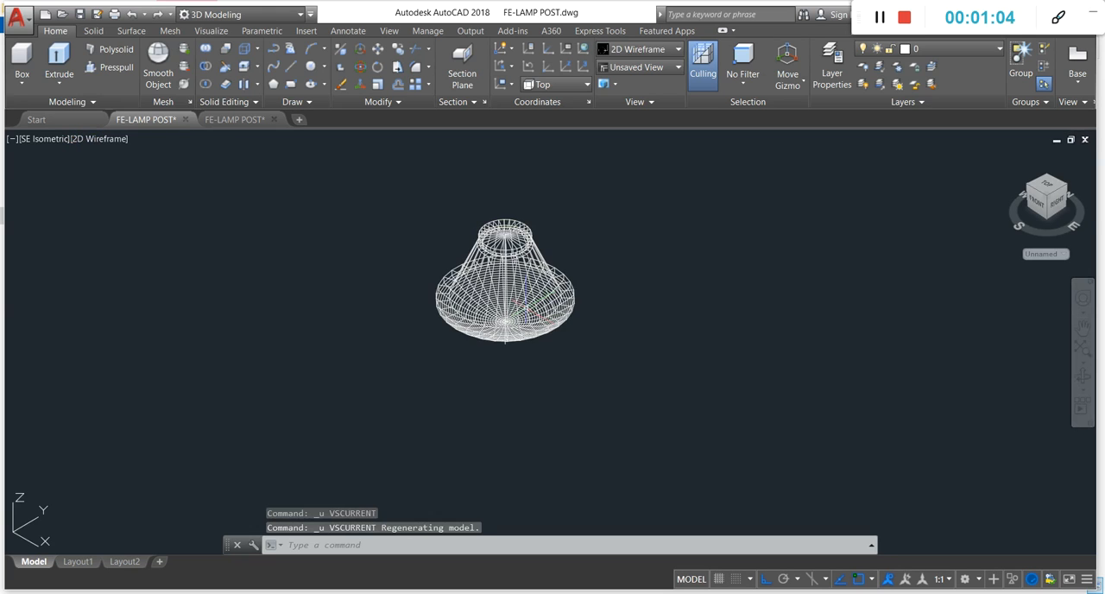
pyautogui.hotkey('ctrl', 'z')
pyautogui.hotkey('ctrl', 'z')
# Step: Erase the vertical reference line and the axis line inside the lamp shade
pyautogui.click(615, 301)
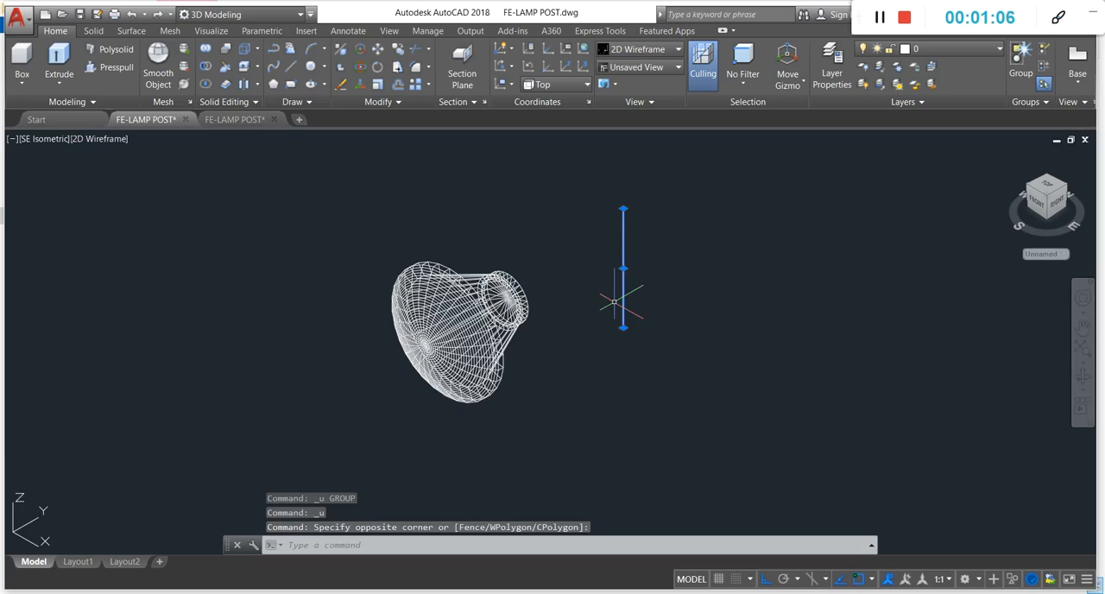
pyautogui.press('Return')
pyautogui.scroll(8, 574, 317)
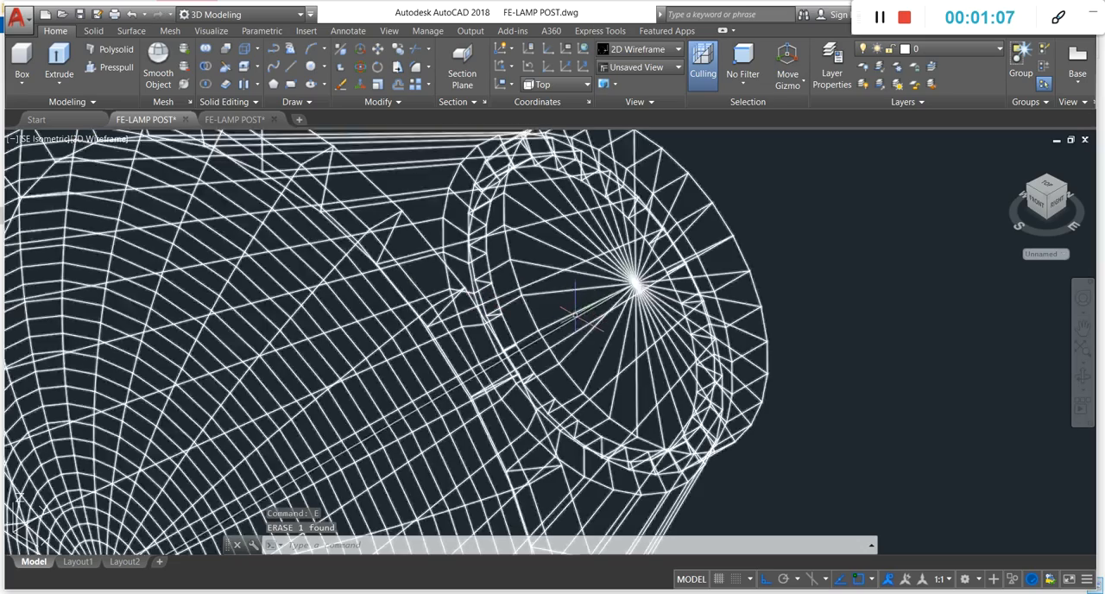
pyautogui.click(574, 318)
pyautogui.scroll(-6, 575, 317)
pyautogui.write('e')
pyautogui.press('Return')
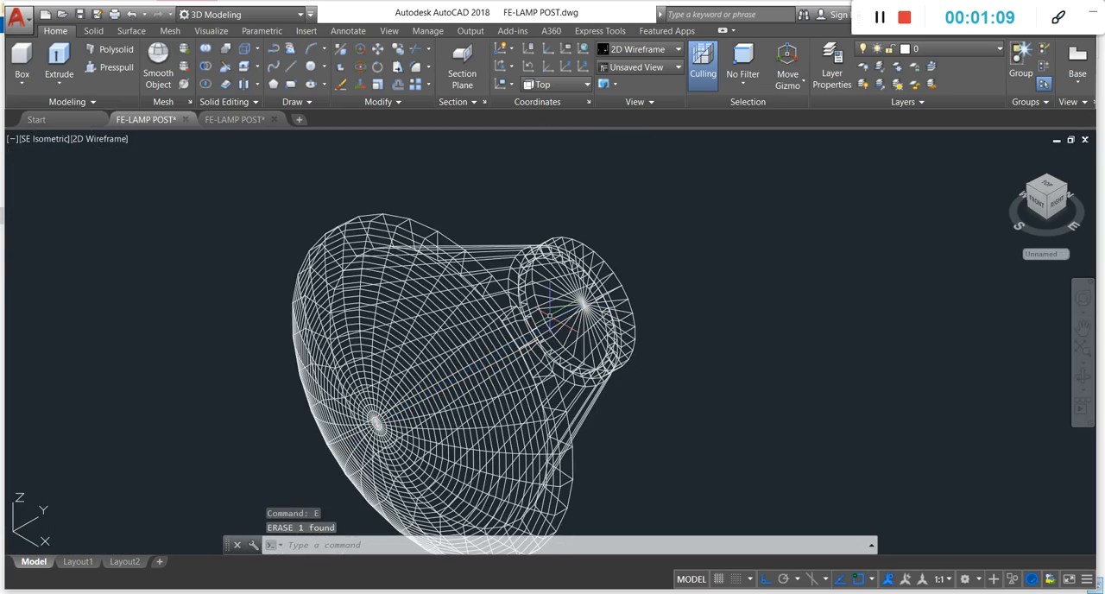
pyautogui.write('l')
pyautogui.press('Return')
pyautogui.scroll(6, 328, 432)
pyautogui.scroll(2, 285, 448)
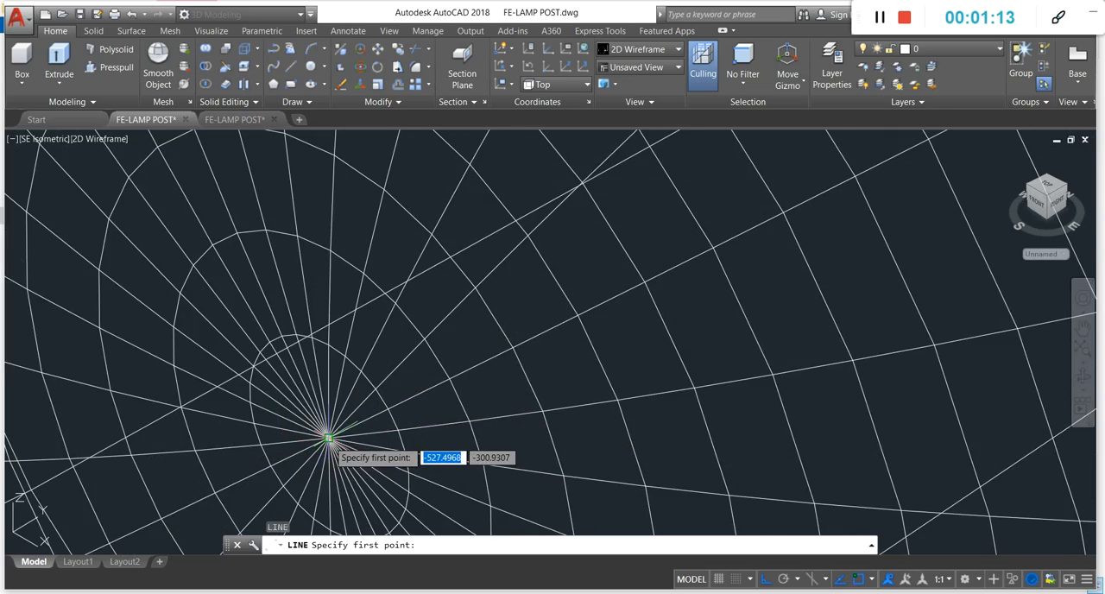
pyautogui.click(329, 438)
pyautogui.scroll(-5, 329, 438)
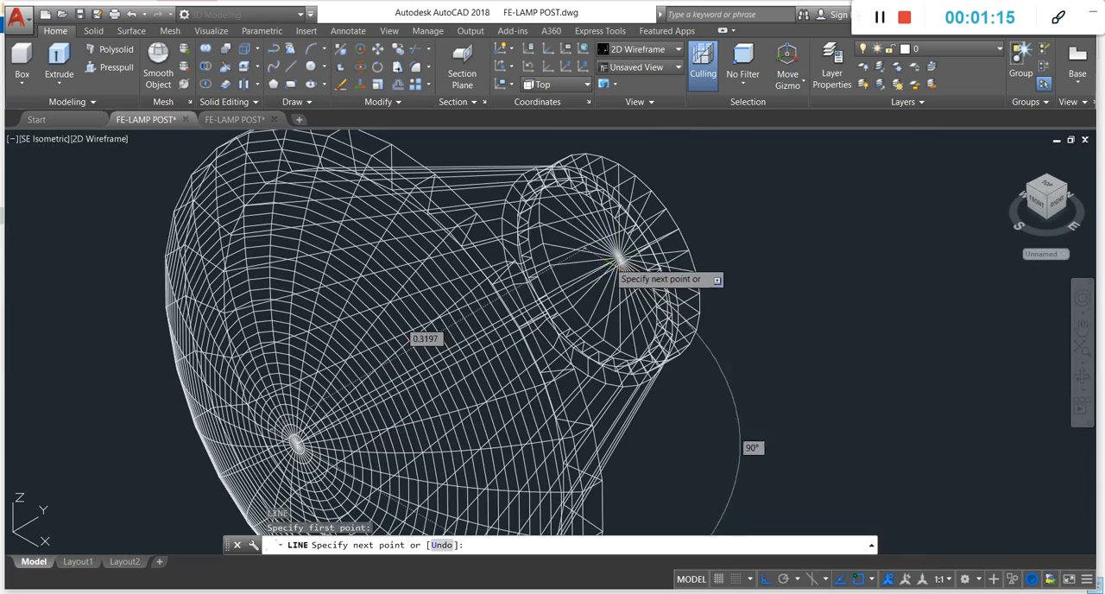
pyautogui.press('Escape')
pyautogui.scroll(-4, 463, 357)
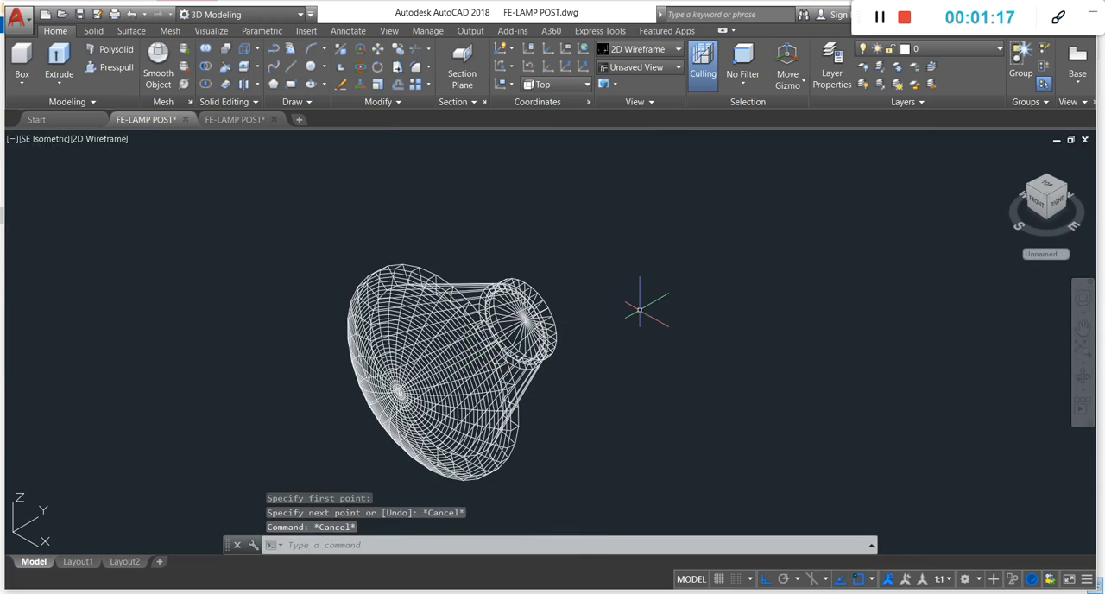
# Step: Move the lamp shade about 8.2 units in the negative Y direction, away from the other lamp post parts
pyautogui.scroll(4, 534, 322)
pyautogui.scroll(-4, 503, 313)
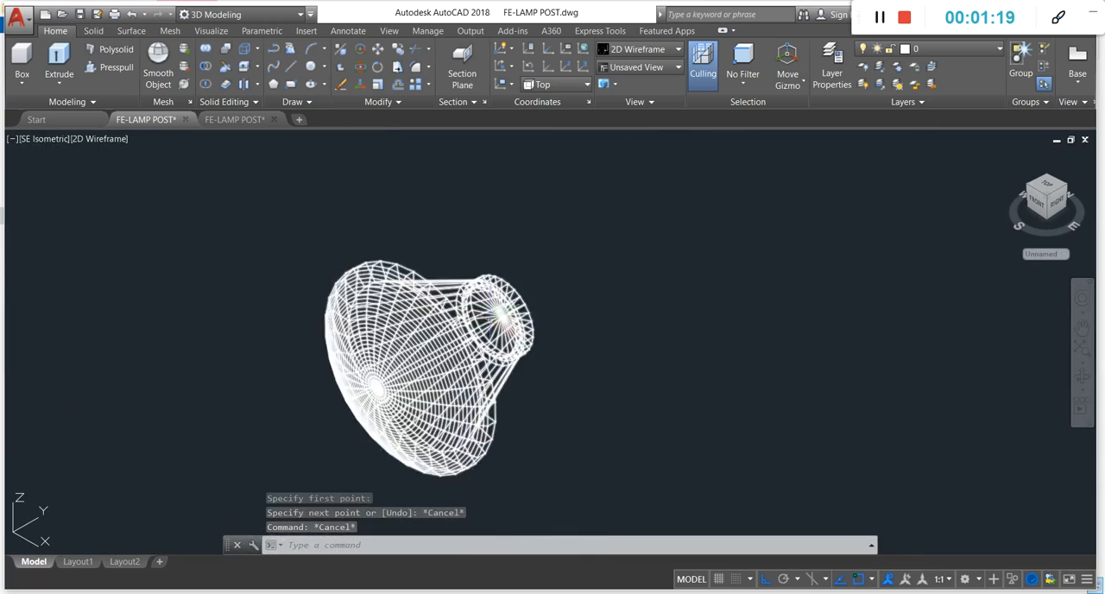
pyautogui.scroll(-10, 503, 312)
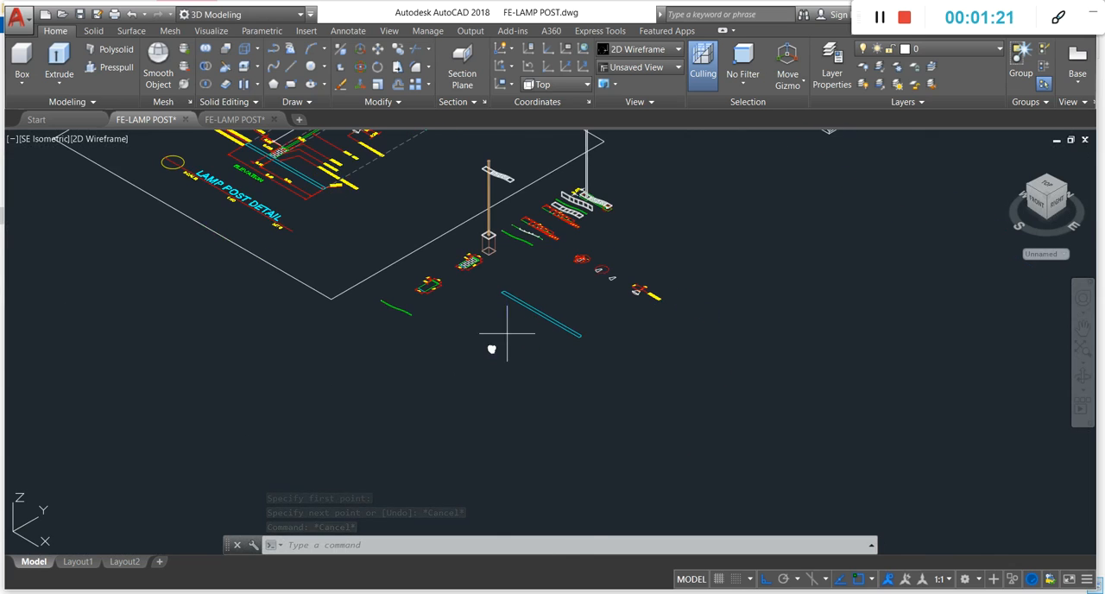
pyautogui.click(507, 334)
pyautogui.click(481, 372)
pyautogui.write('m')
pyautogui.press('space')
pyautogui.click(508, 358)
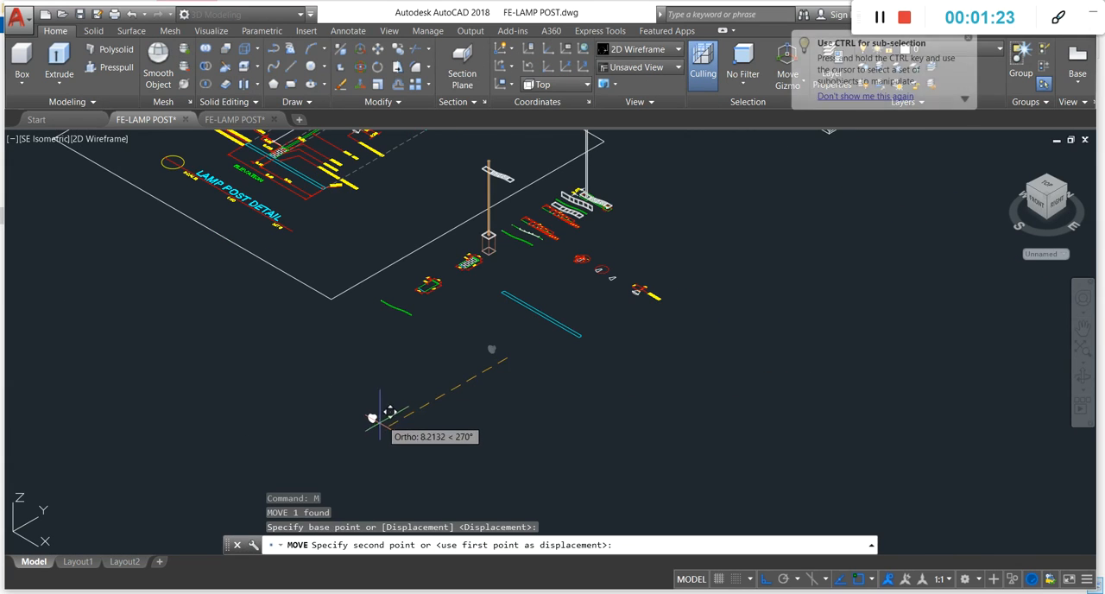
pyautogui.click(380, 419)
pyautogui.scroll(-4, 458, 402)
pyautogui.scroll(5, 432, 428)
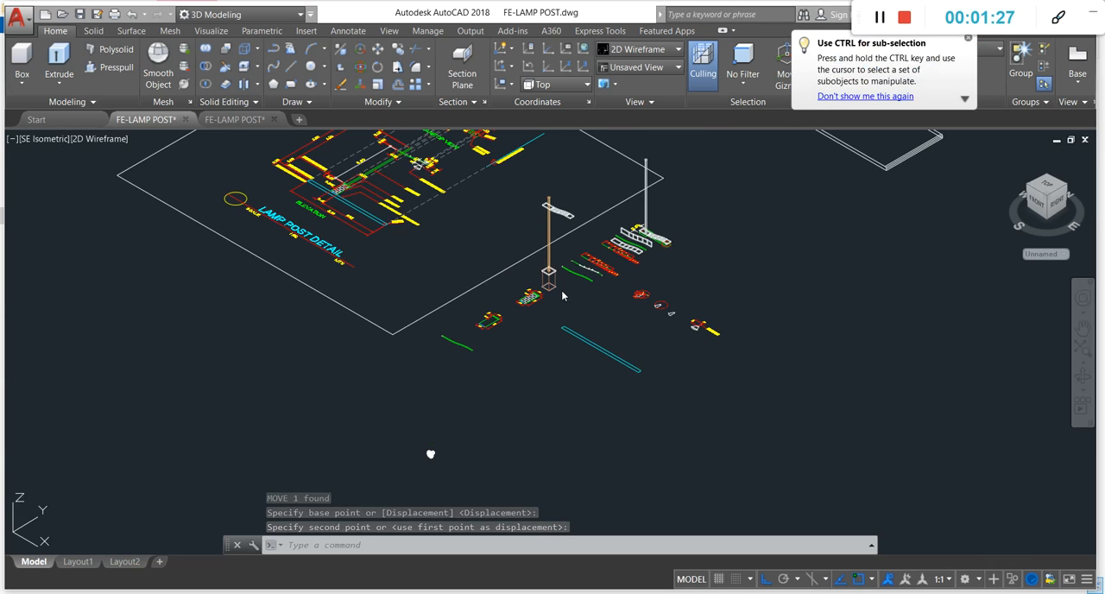
pyautogui.scroll(2, 467, 406)
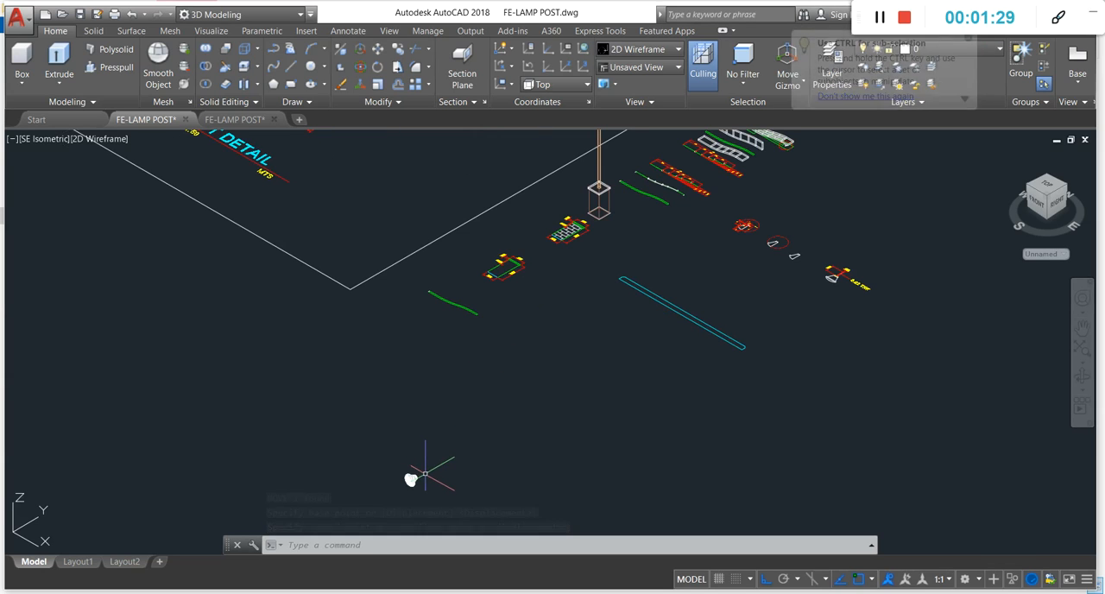
# Step: Set the UCS to the Top orientation
pyautogui.click(1062, 184)
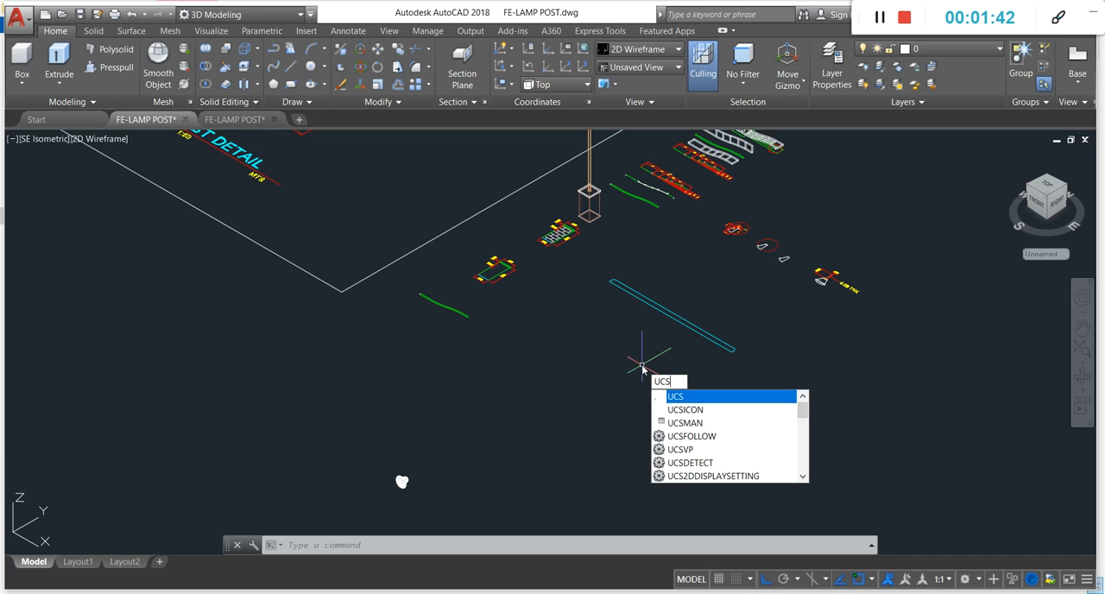
pyautogui.press('Return')
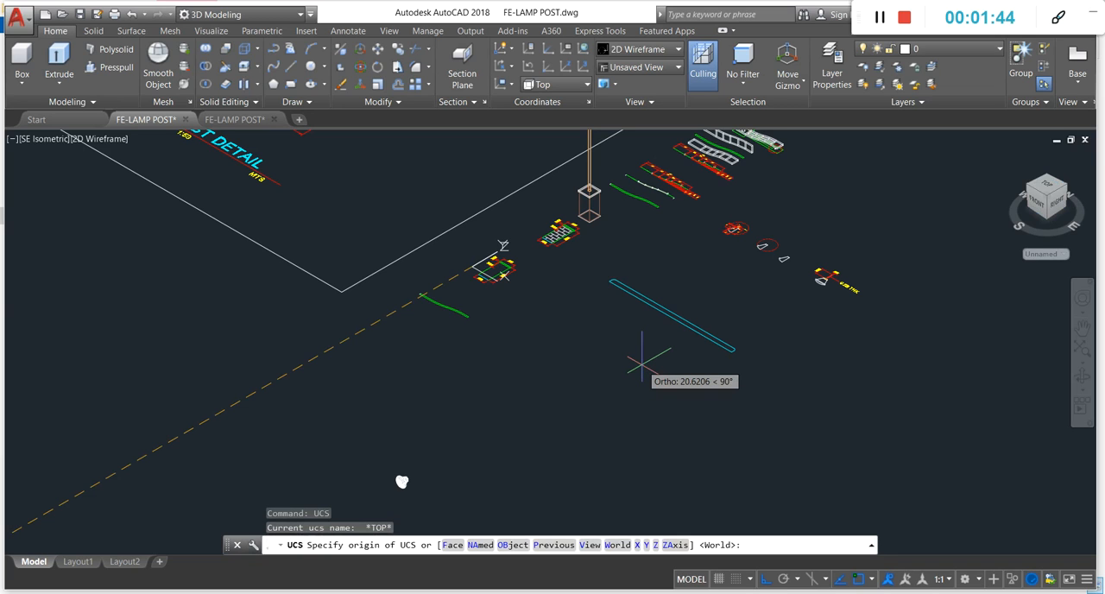
pyautogui.write('top')
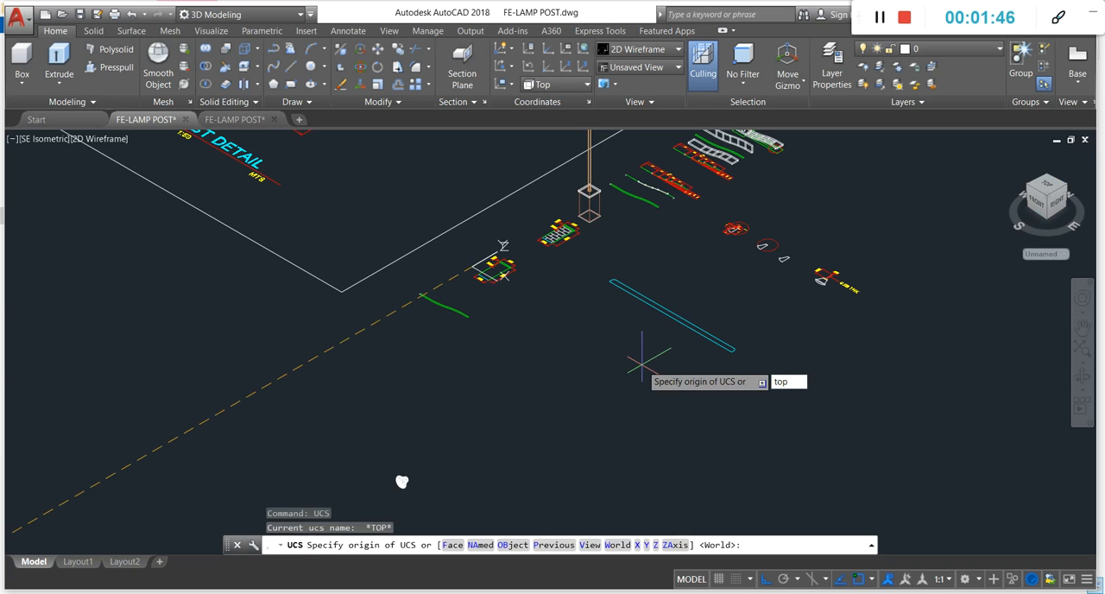
pyautogui.press('Return')
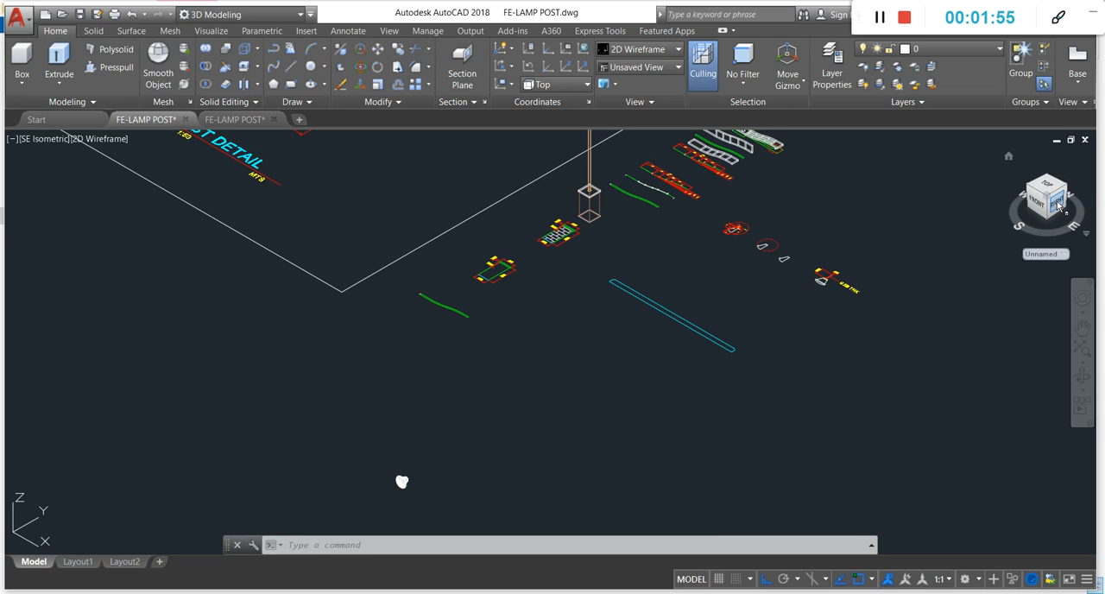
# Step: Switch to the Right view and frame the sideways lamp shade
pyautogui.click(38, 140)
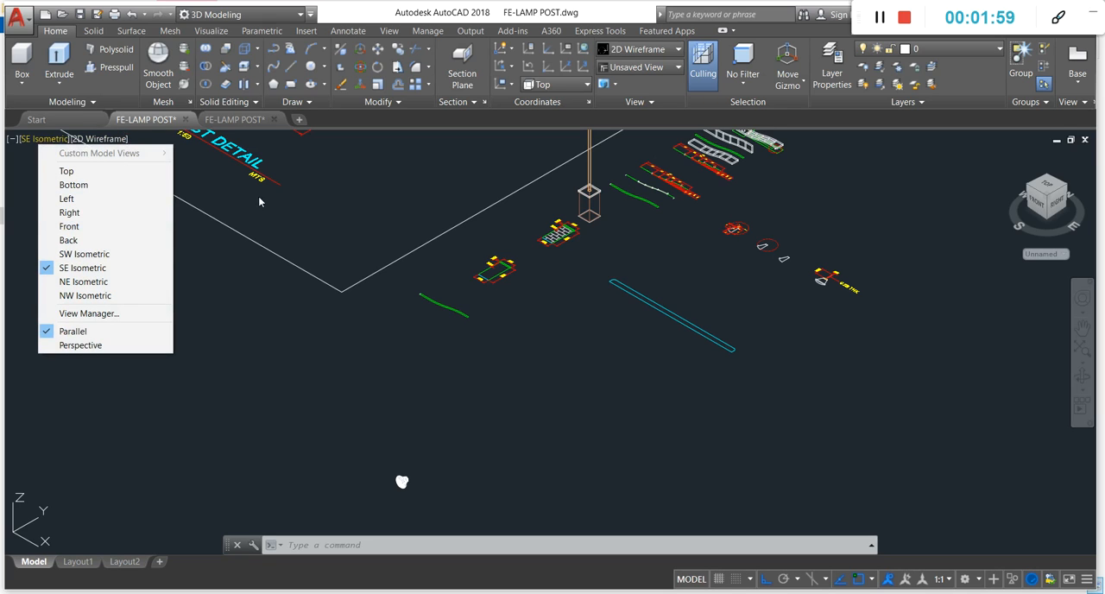
pyautogui.click(1059, 204)
pyautogui.press('Escape')
pyautogui.press('Escape')
pyautogui.press('Escape')
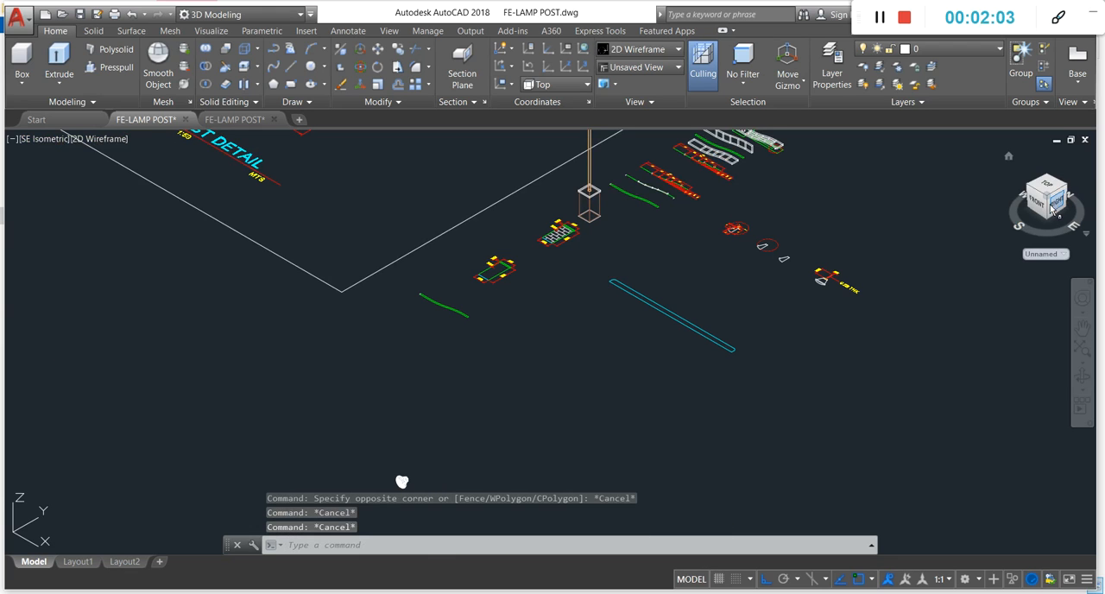
pyautogui.click(1057, 204)
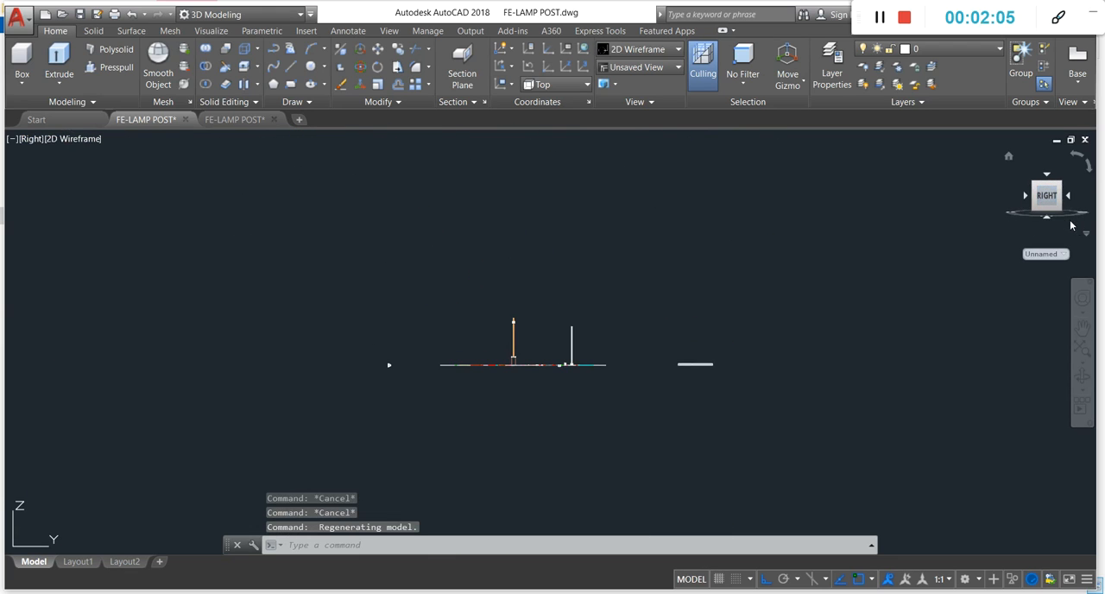
pyautogui.scroll(6, 393, 367)
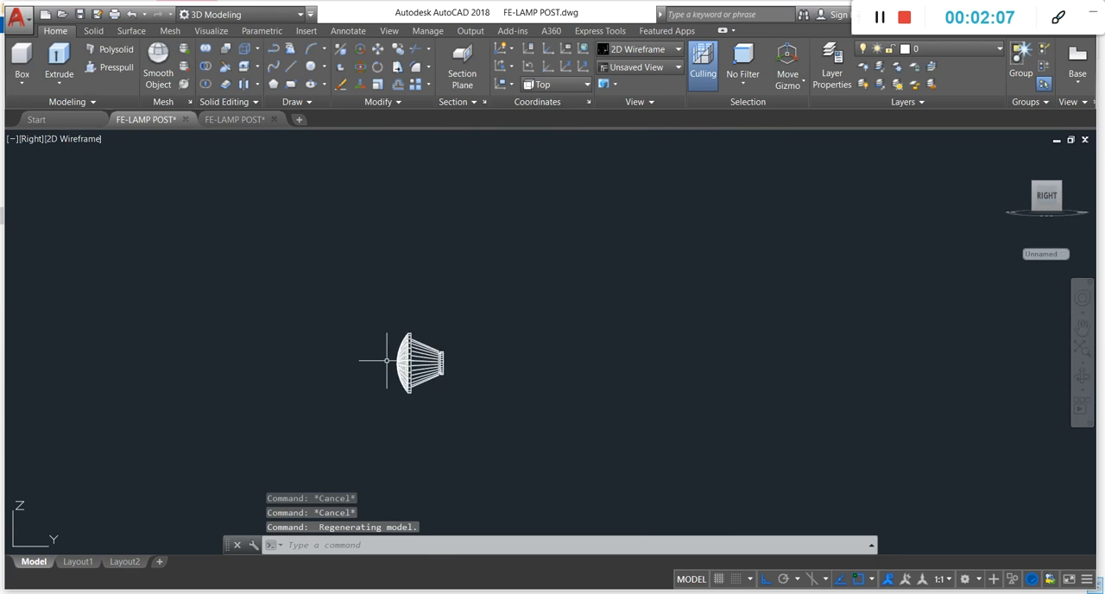
pyautogui.click(532, 244)
pyautogui.click(393, 428)
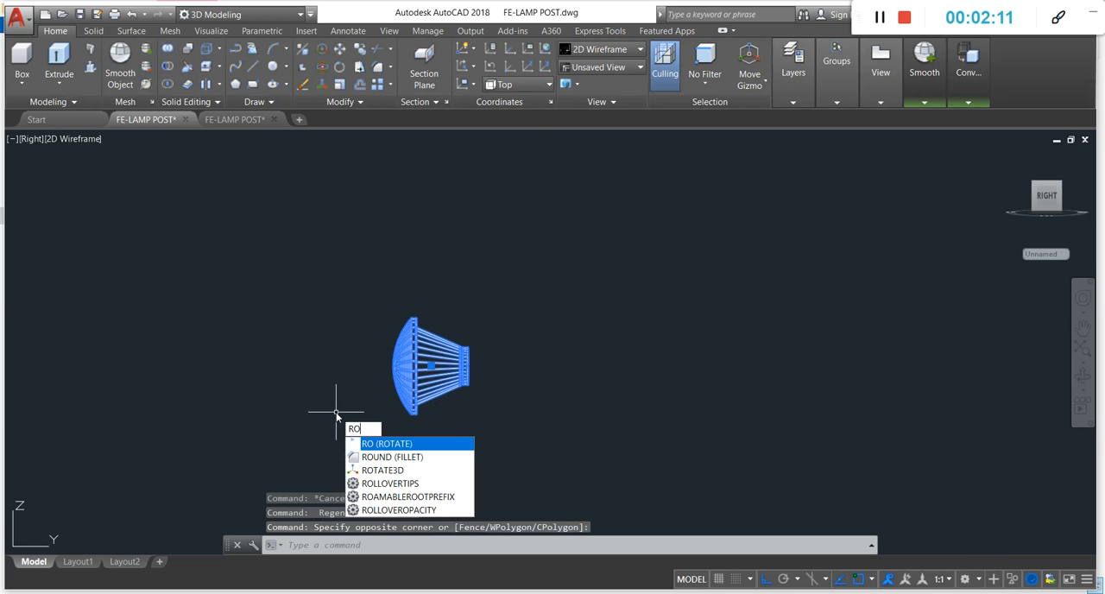
pyautogui.press('Escape')
pyautogui.press('Escape')
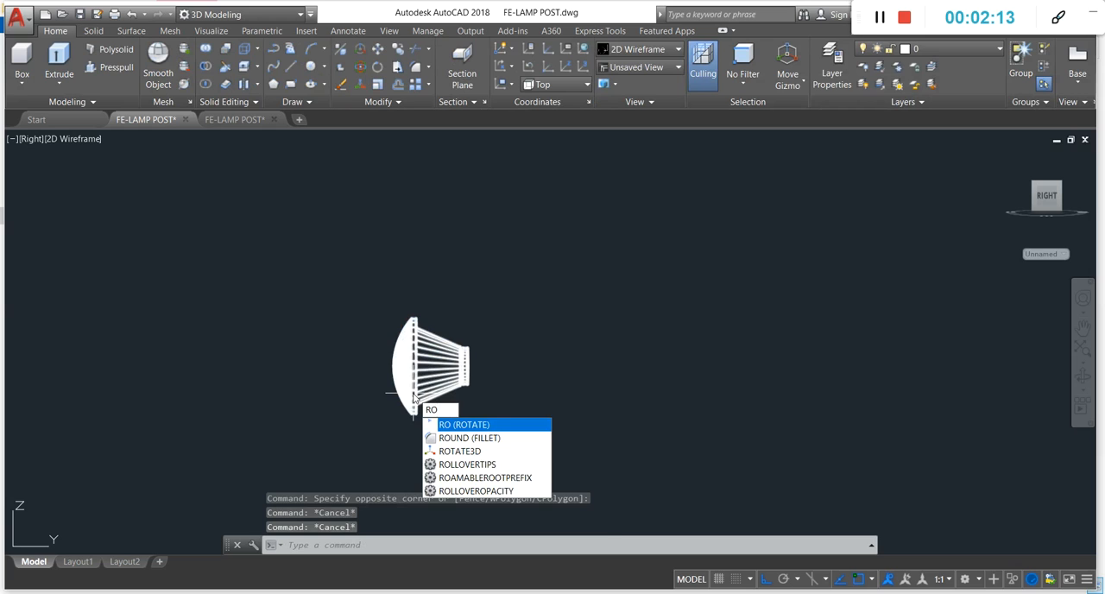
pyautogui.press('Return')
pyautogui.click(506, 264)
pyautogui.click(431, 384)
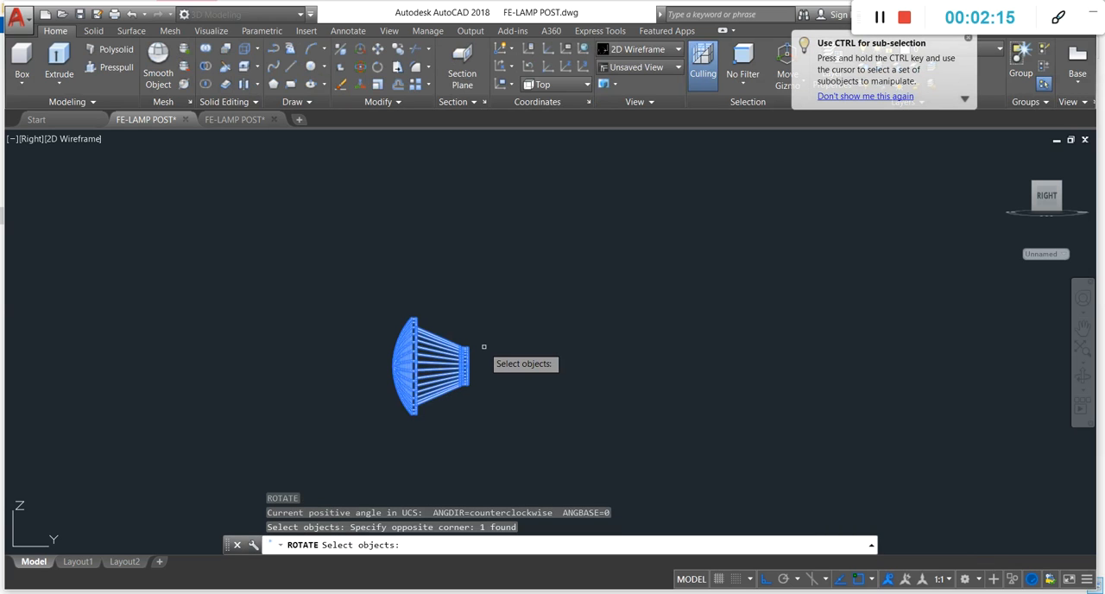
pyautogui.press('Return')
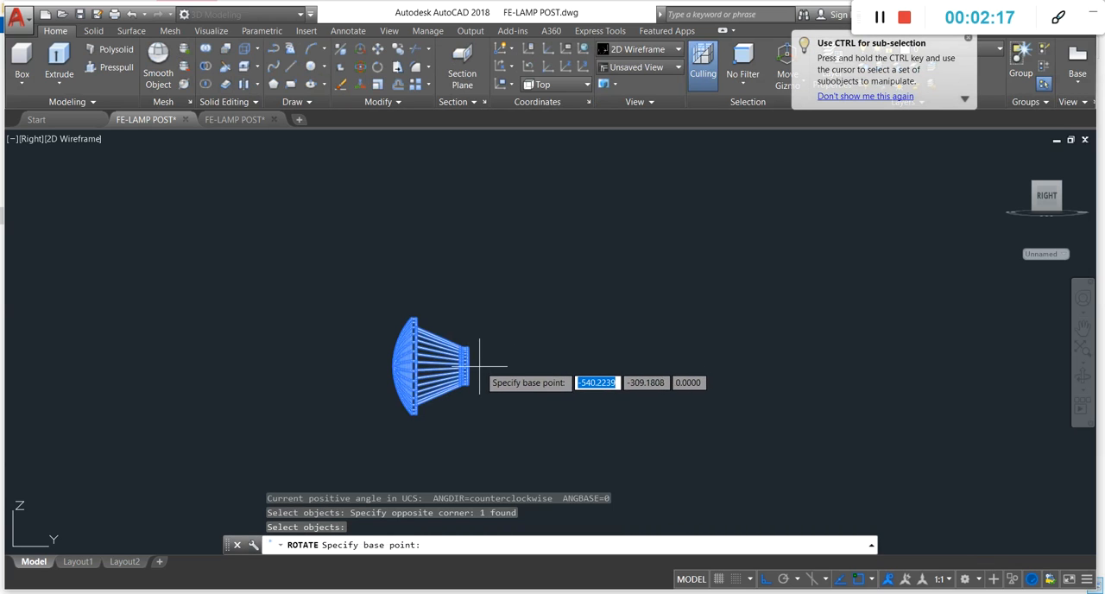
pyautogui.click(479, 367)
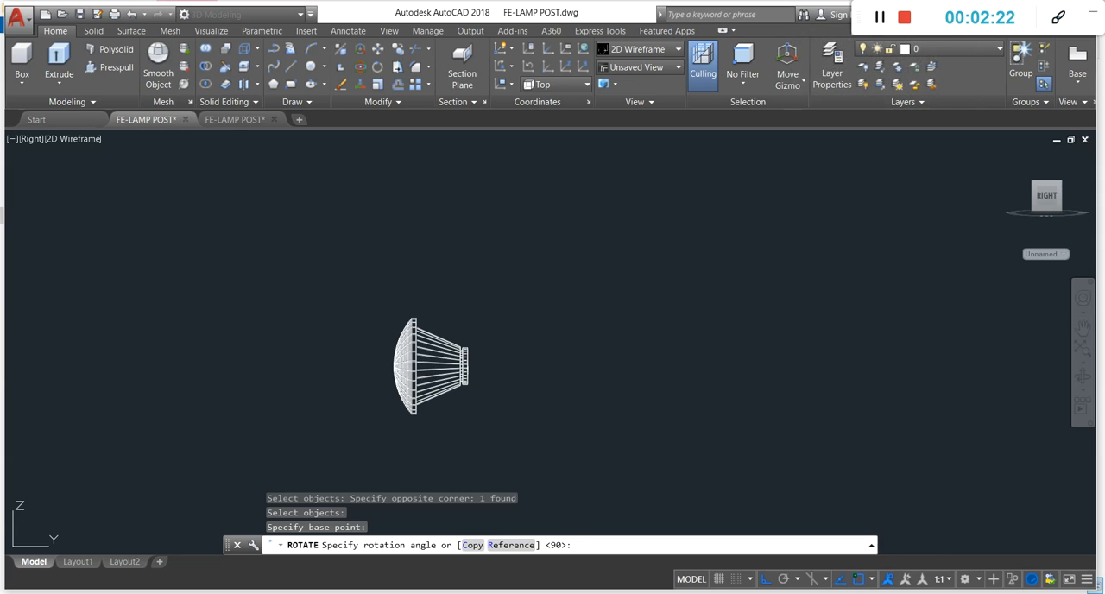
pyautogui.press('Escape')
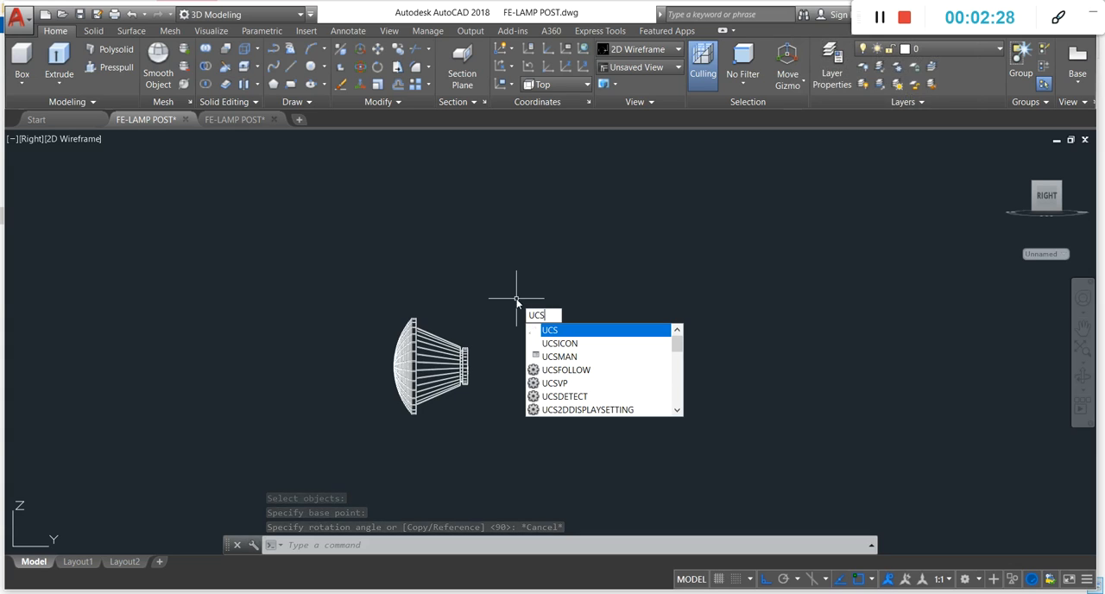
# Step: Set the UCS to the Right orientation so its XY plane matches the current view
pyautogui.press('Return')
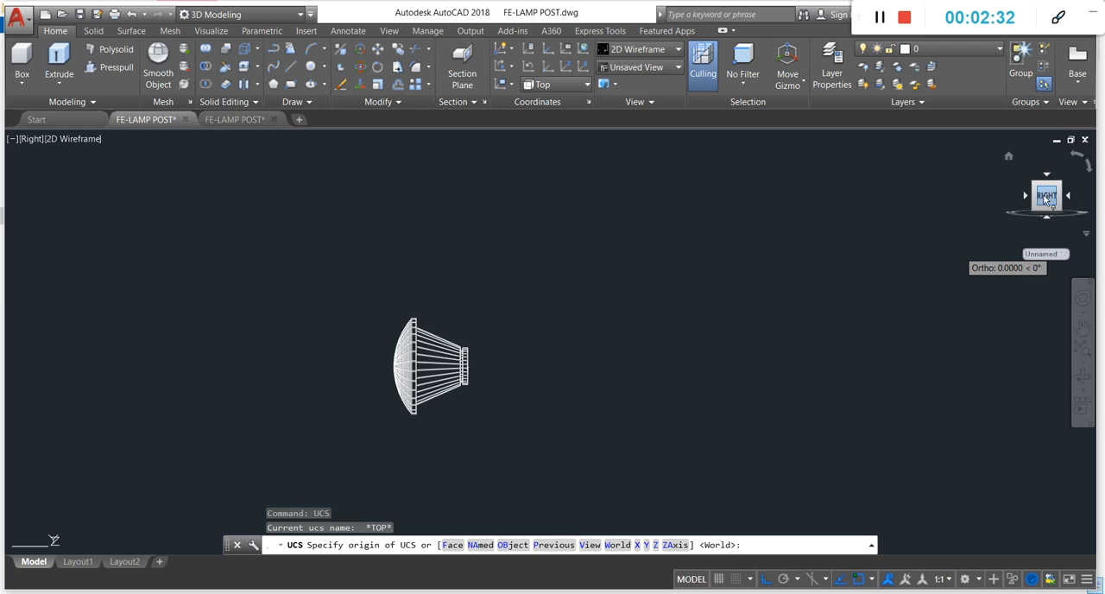
pyautogui.write('right')
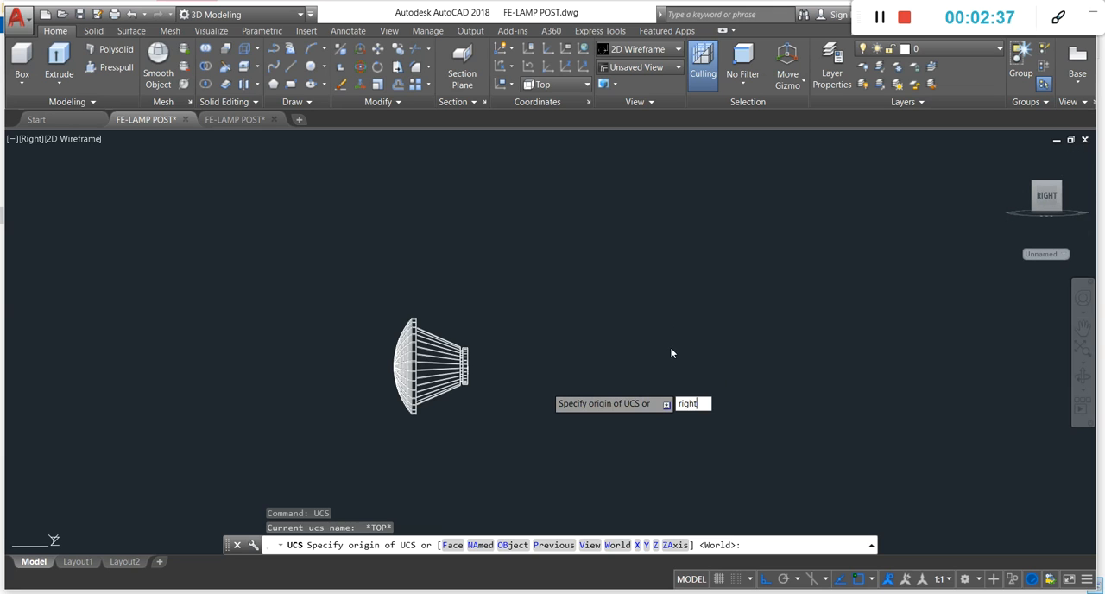
pyautogui.press('Return')
pyautogui.click(578, 307)
pyautogui.click(590, 335)
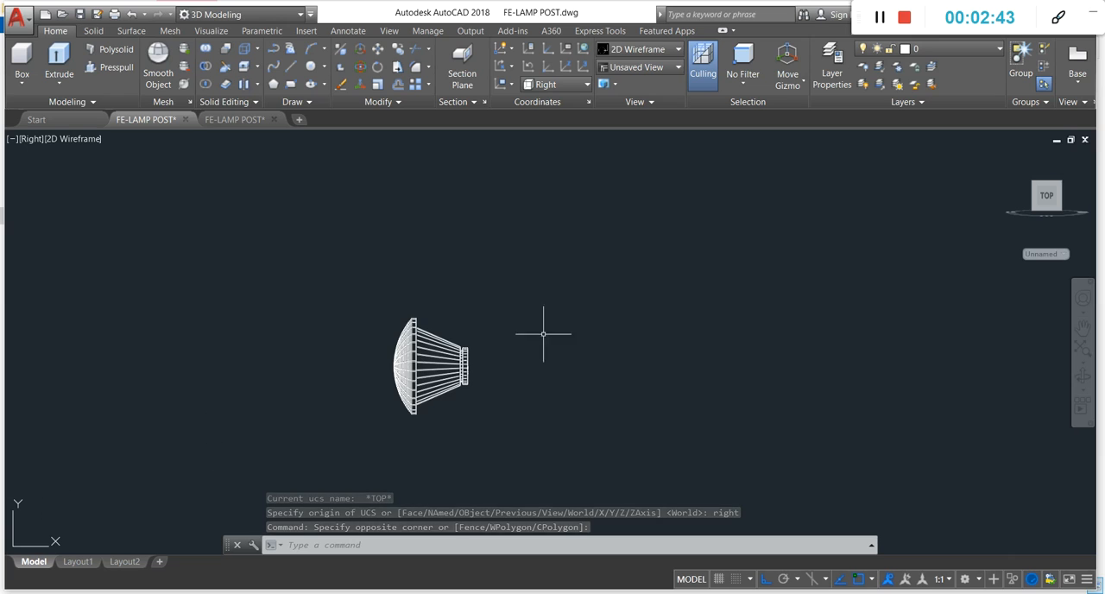
pyautogui.click(548, 303)
pyautogui.click(387, 417)
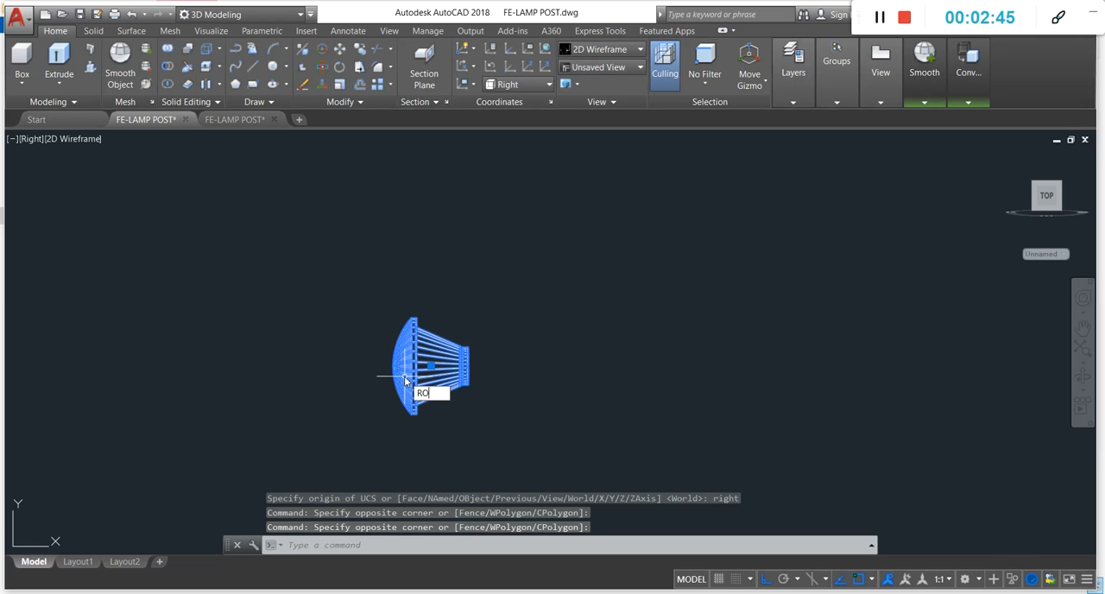
pyautogui.press('Return')
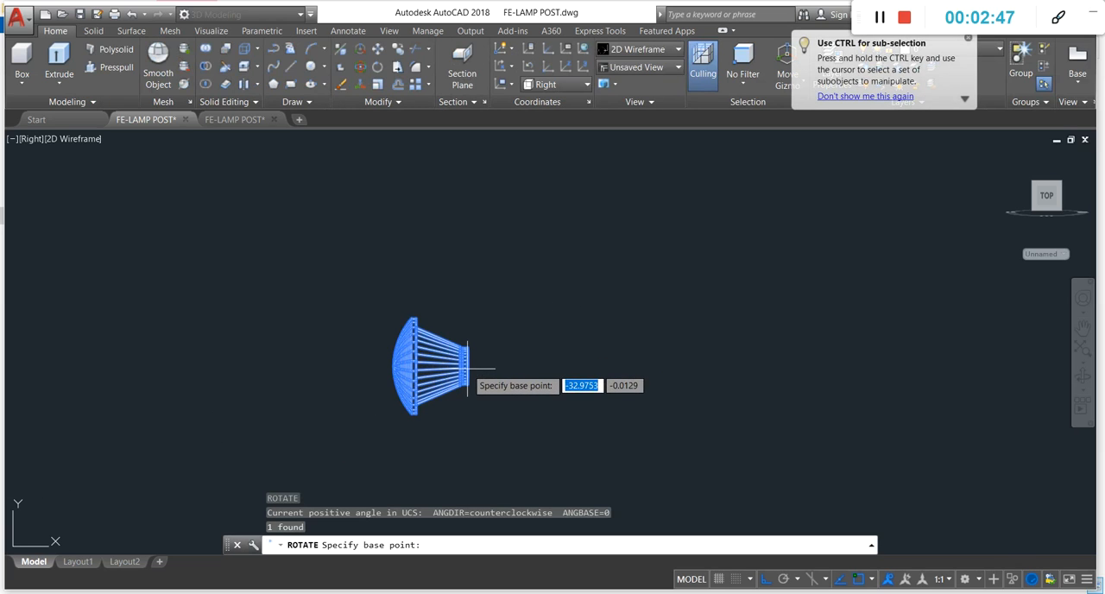
pyautogui.press('Escape')
pyautogui.press('Escape')
pyautogui.press('Escape')
# Step: Rotate the lamp shade 90° counterclockwise about the centre of its narrow end, so that end points up
pyautogui.write('ro')
pyautogui.press('Return')
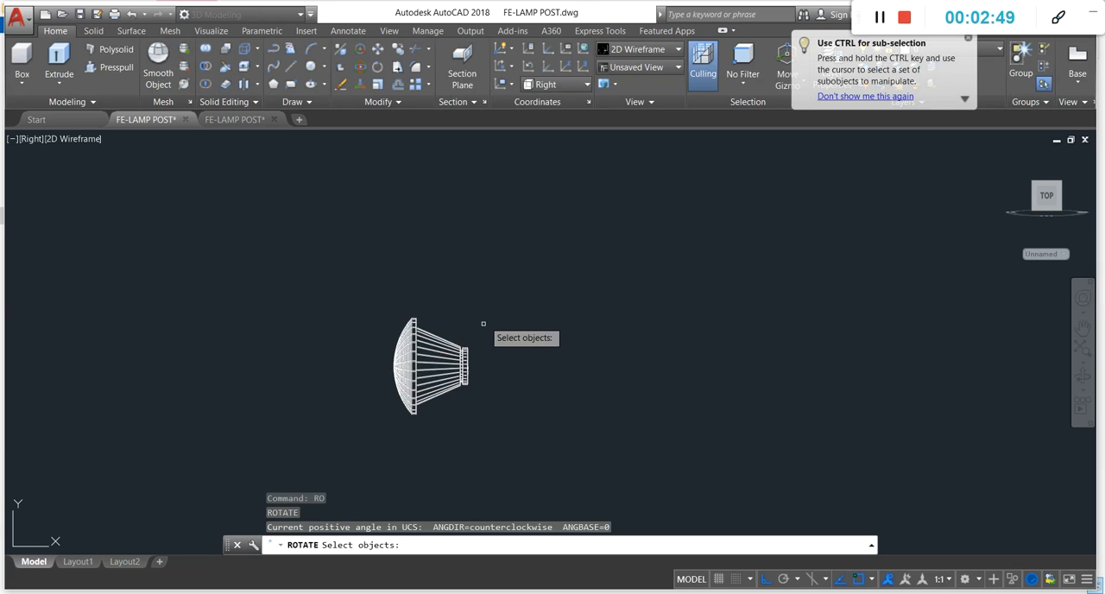
pyautogui.click(493, 338)
pyautogui.click(444, 388)
pyautogui.press('Return')
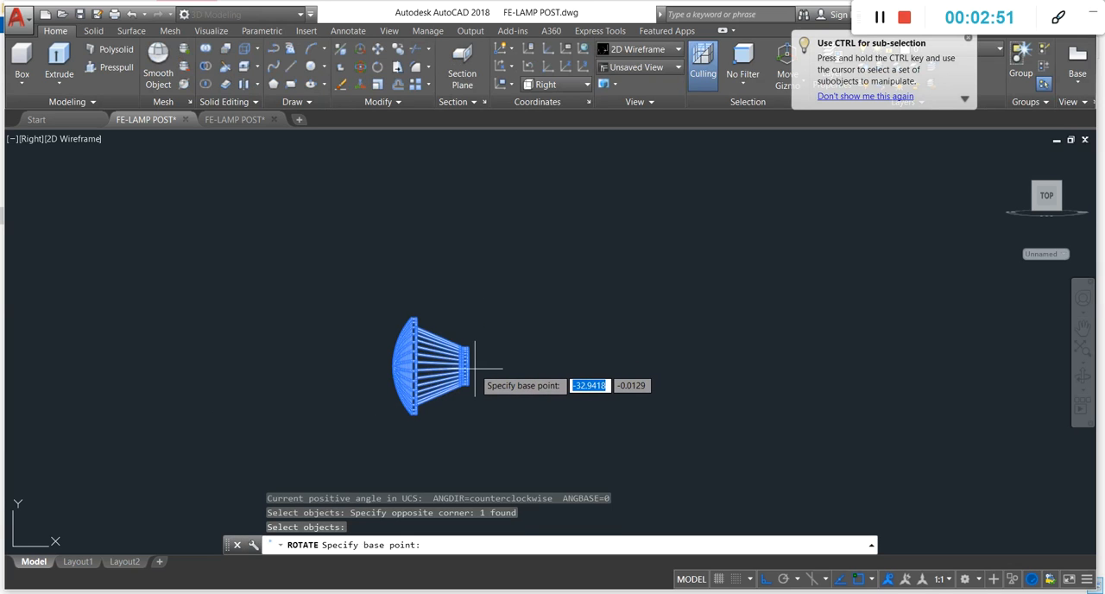
pyautogui.scroll(6, 475, 366)
pyautogui.scroll(-4, 470, 365)
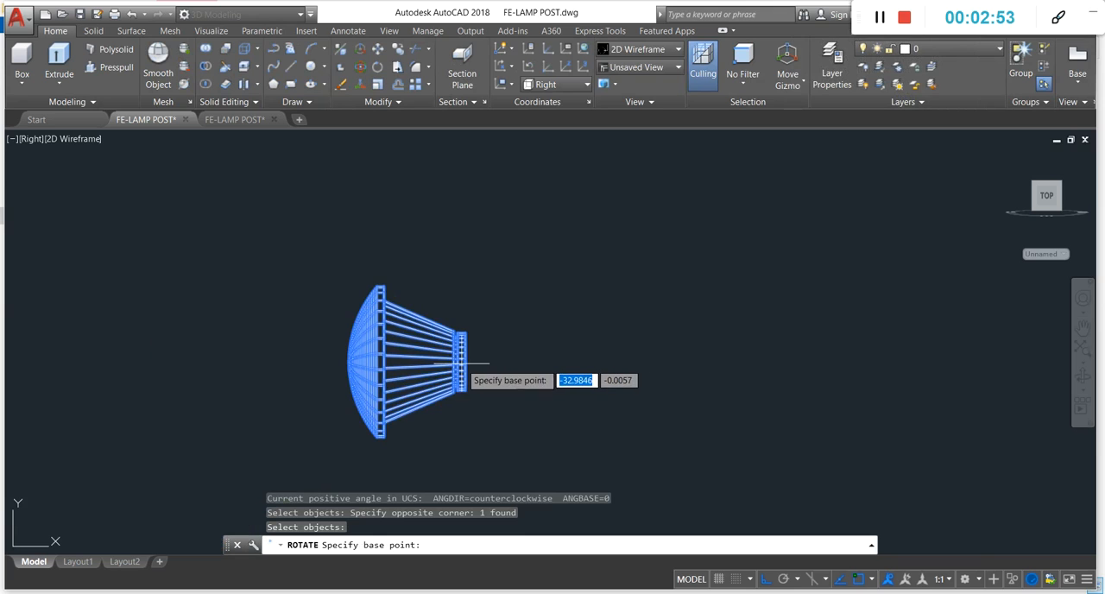
pyautogui.click(467, 375)
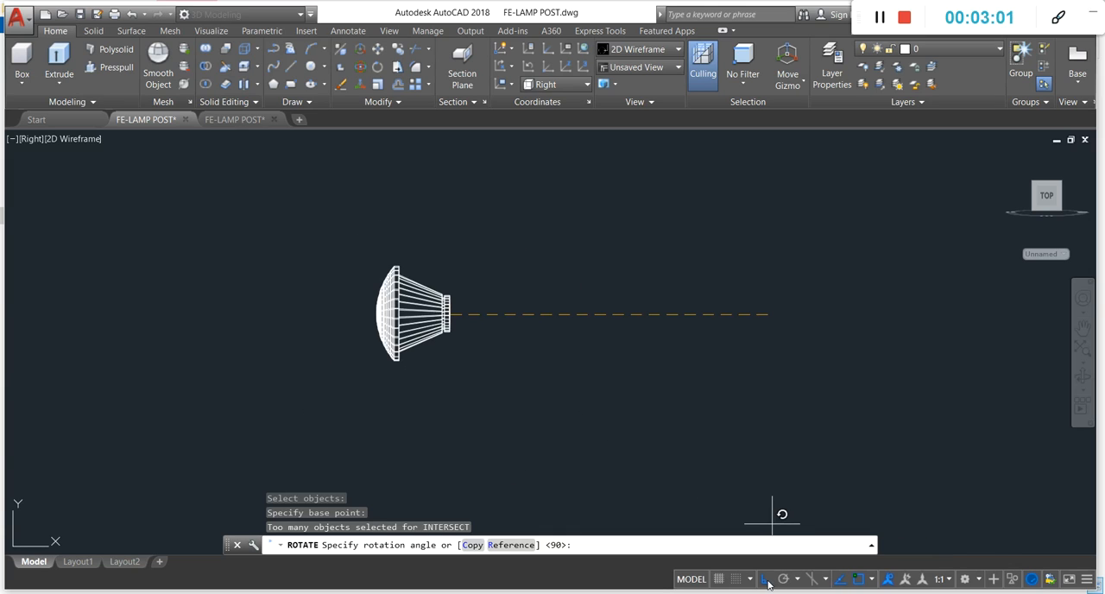
pyautogui.click(373, 194)
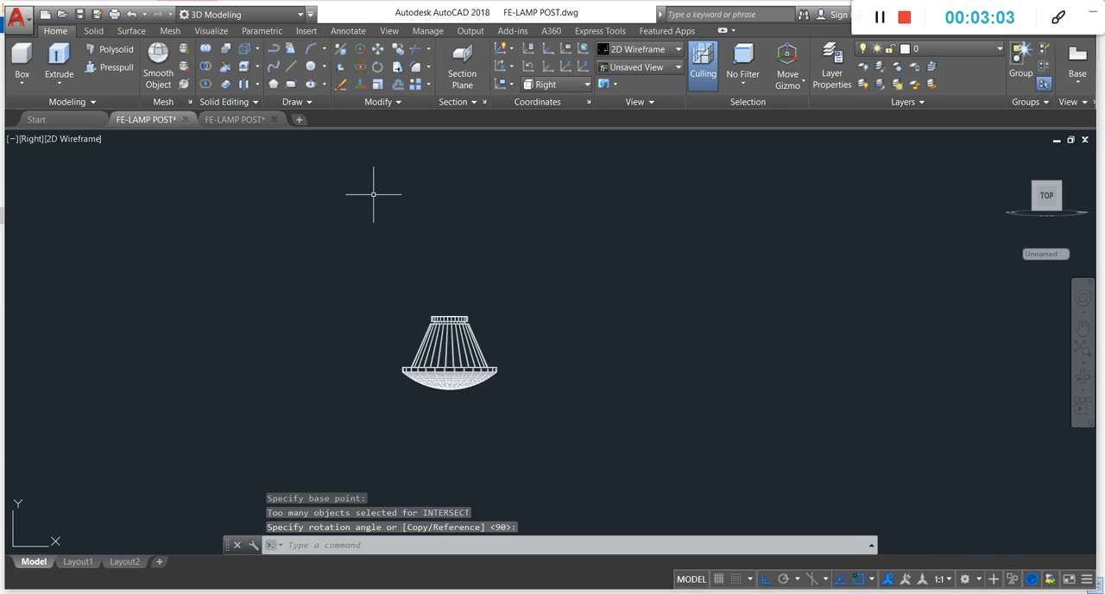
# Step: Switch the model to the SE Isometric view and frame the upright lamp shade
pyautogui.click(31, 139)
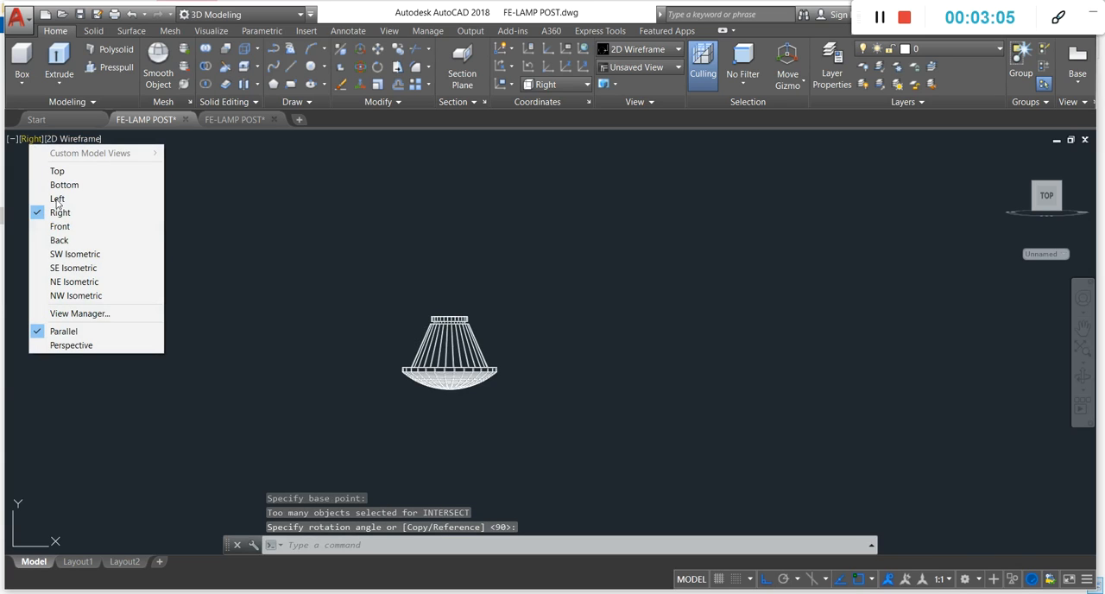
pyautogui.click(92, 255)
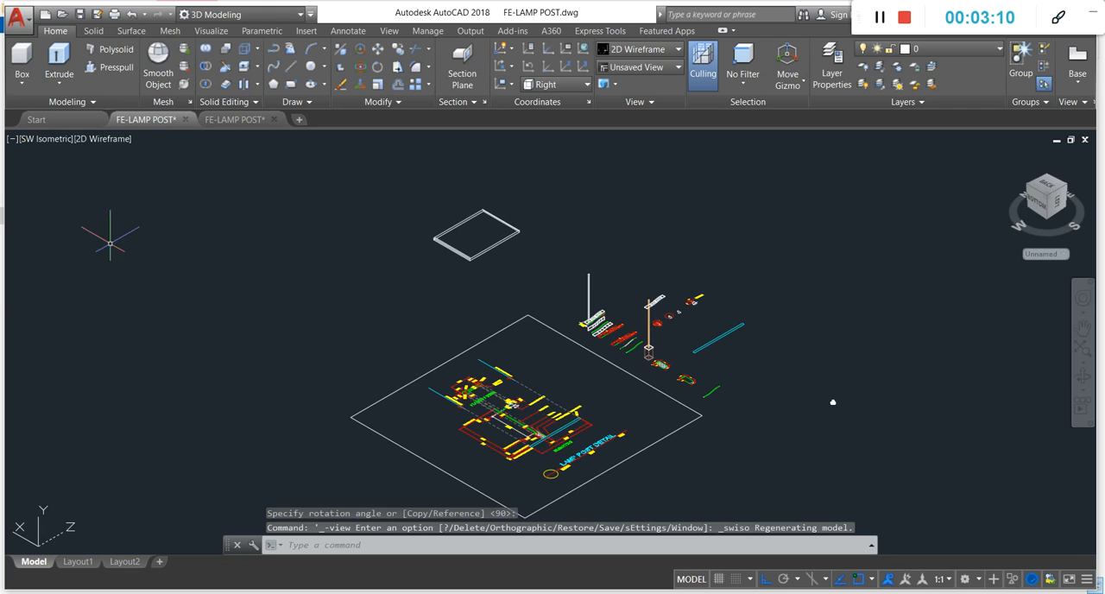
pyautogui.click(52, 139)
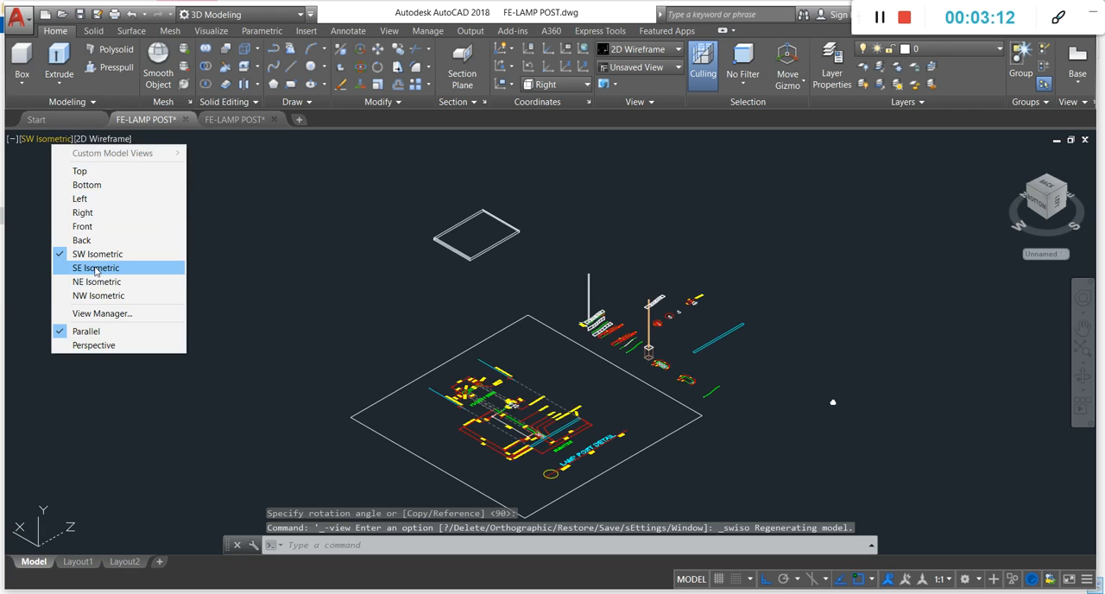
pyautogui.click(76, 268)
pyautogui.scroll(9, 558, 435)
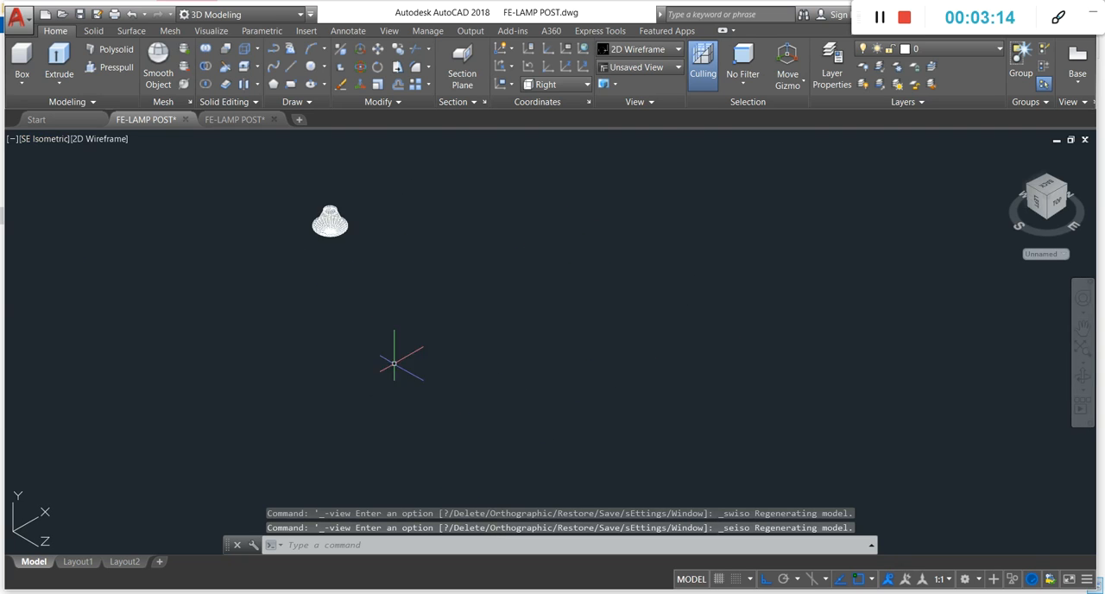
pyautogui.scroll(-4, 499, 380)
pyautogui.scroll(7, 439, 345)
pyautogui.scroll(4, 418, 341)
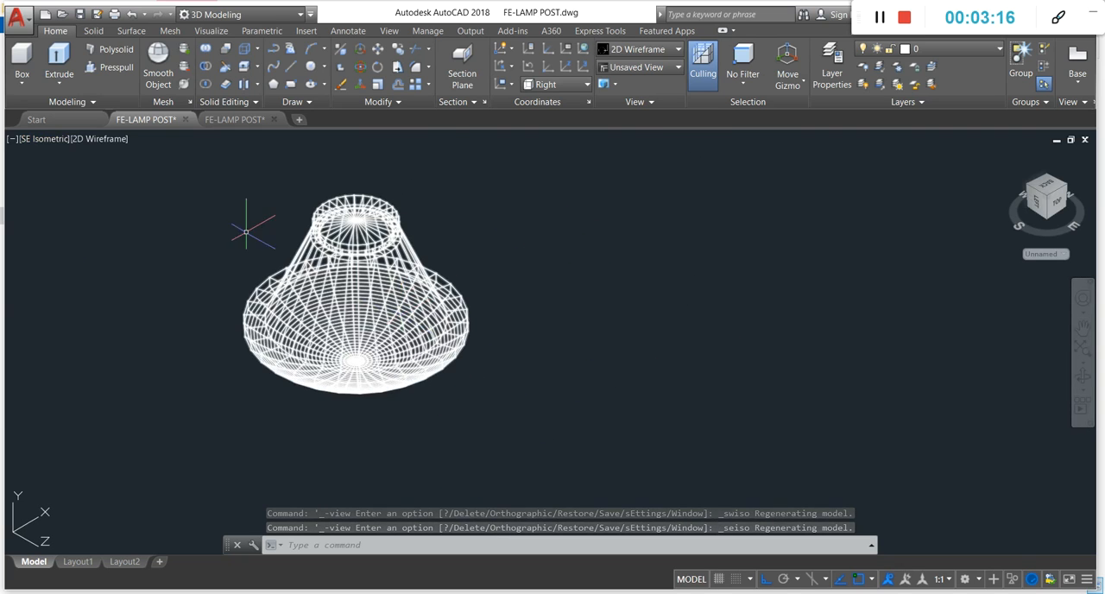
# Step: Apply the Shaded visual style to check the upright lamp shade
pyautogui.click(95, 140)
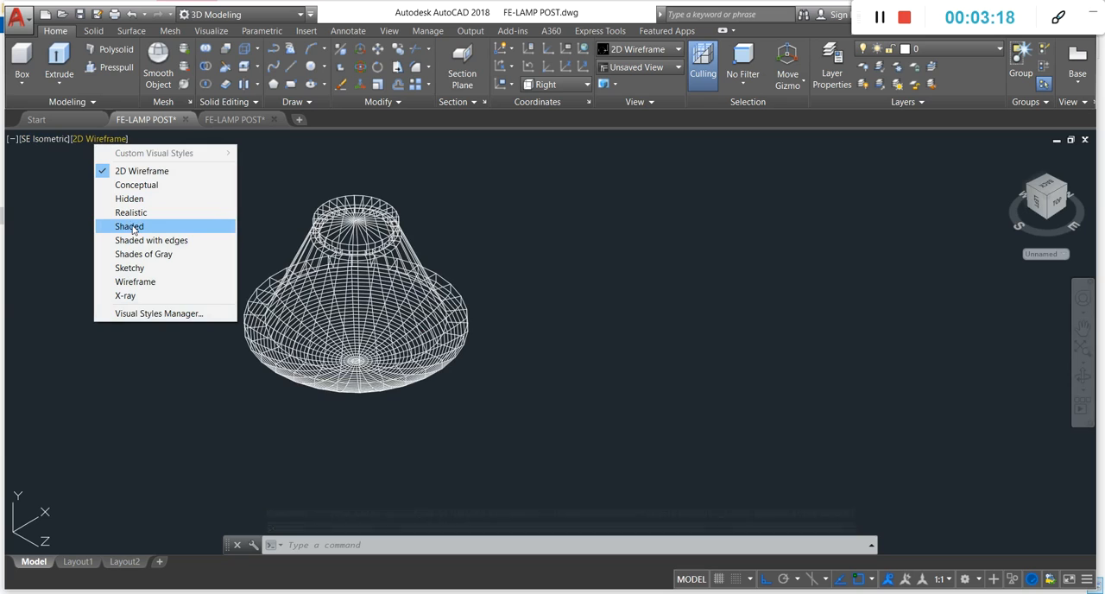
pyautogui.click(129, 226)
pyautogui.scroll(-3, 481, 334)
pyautogui.scroll(2, 481, 328)
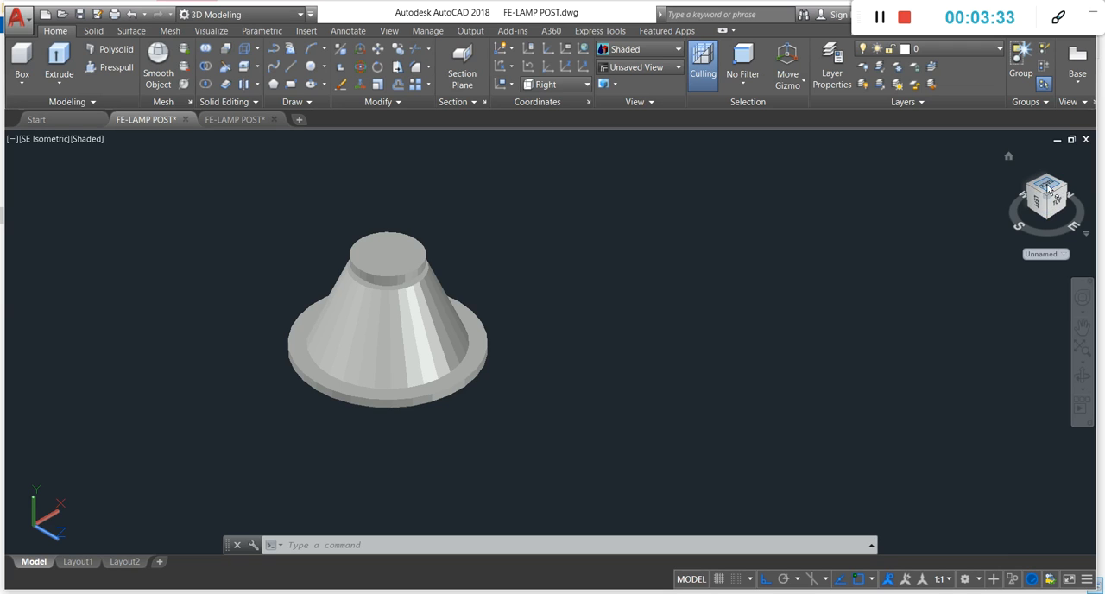
# Step: Return the UCS from the Right to the Top orientation
pyautogui.write('UCS')
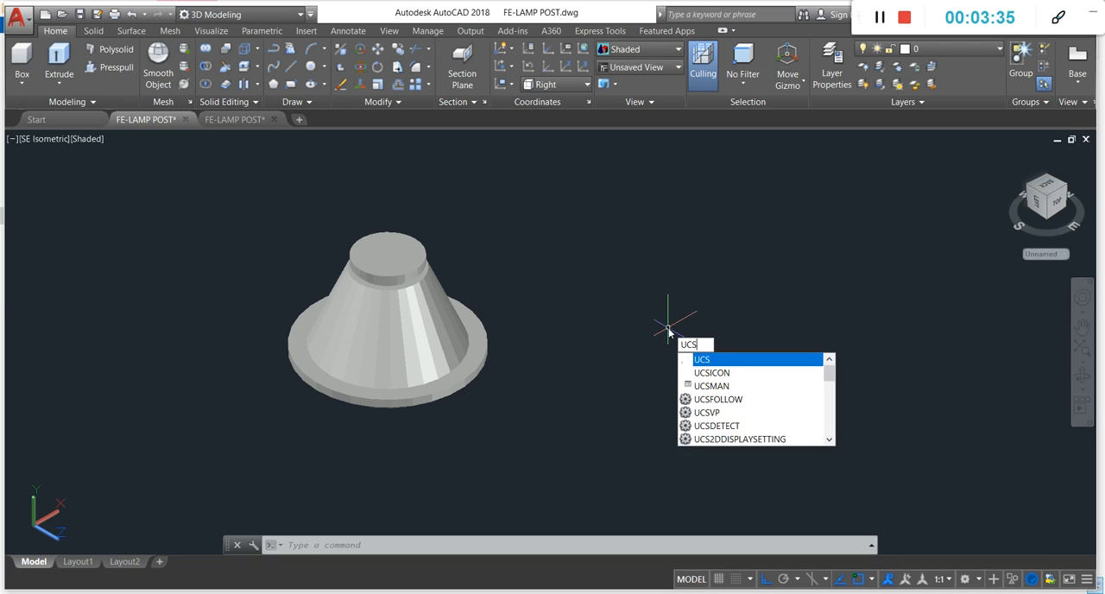
pyautogui.press('Return')
pyautogui.write('top')
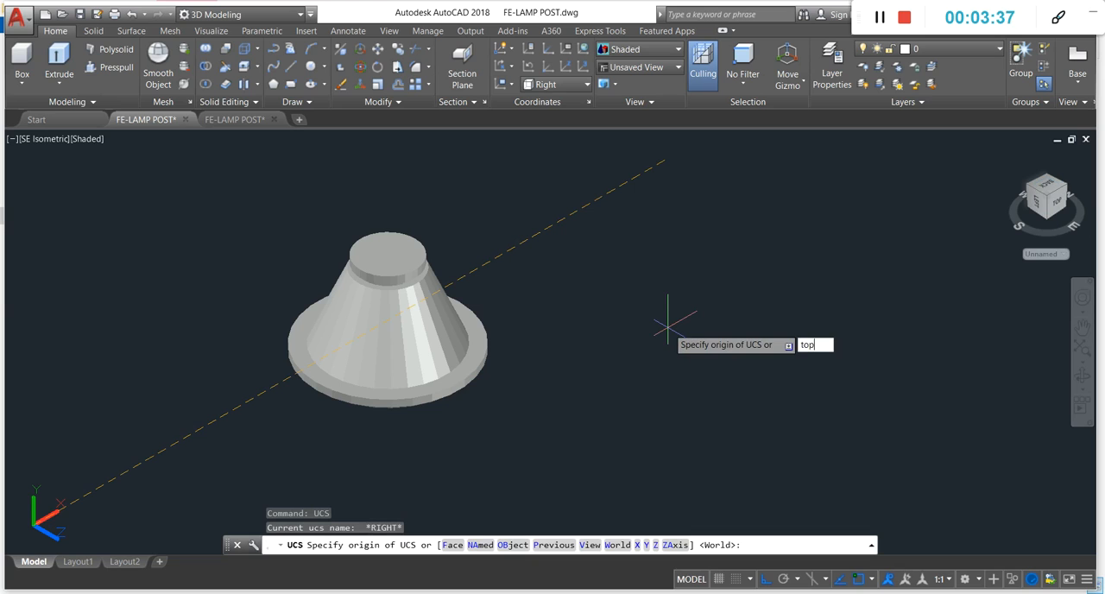
pyautogui.press('Return')
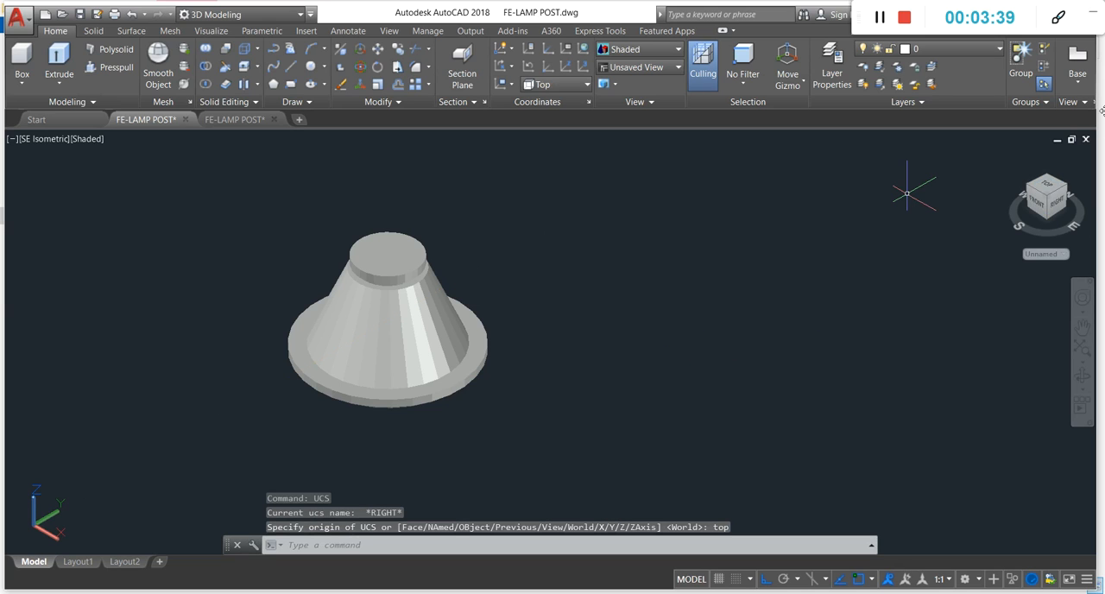